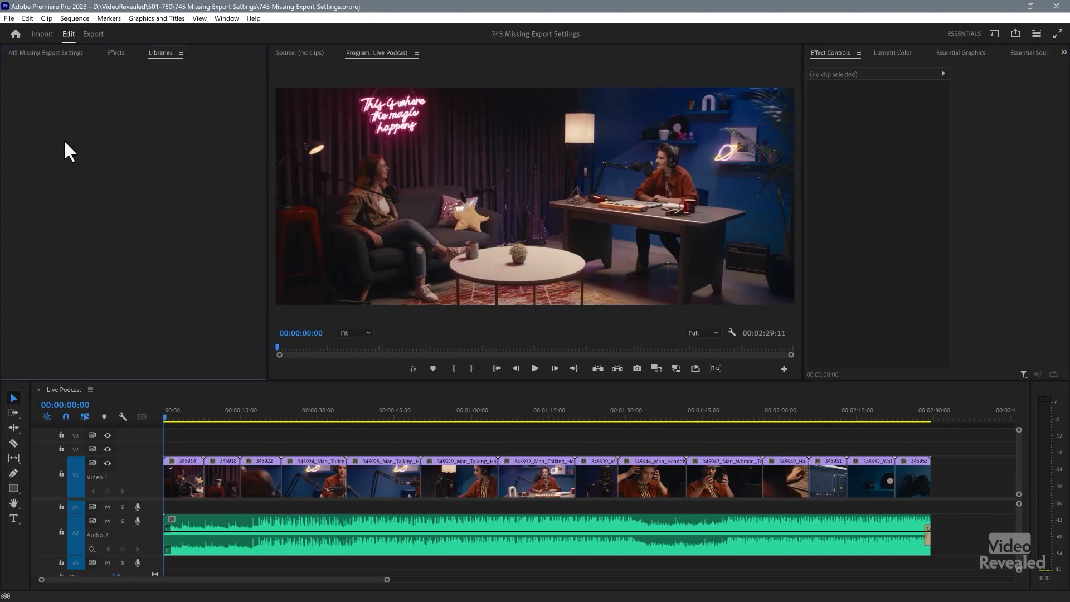
- Open the Live Podcast export settings in Premiere Pro, then switch to Media Encoder and move its window clear of the Premiere Pro window
click(93, 35)
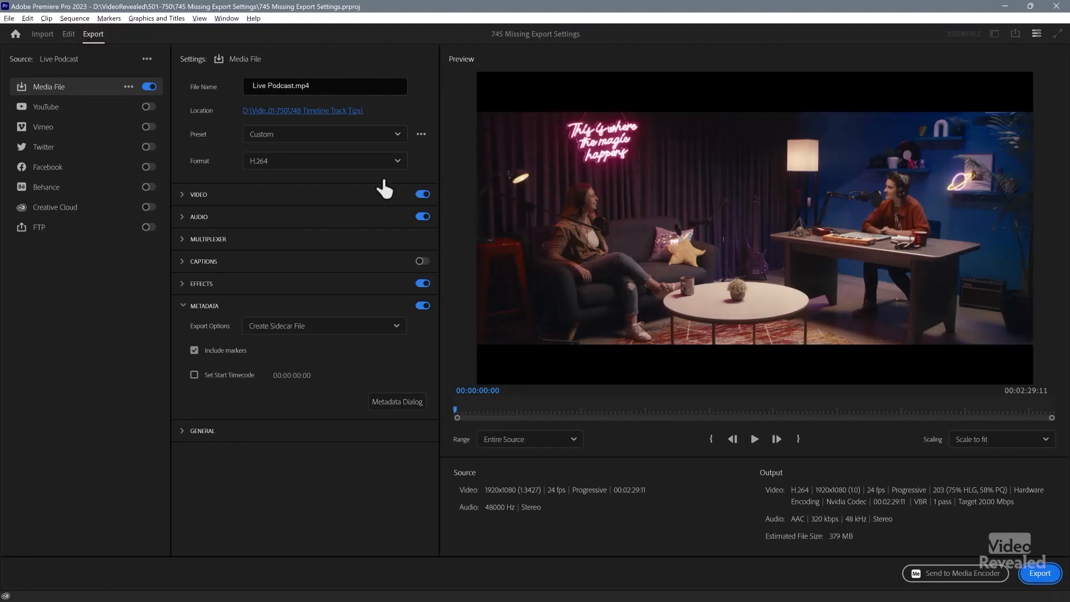
drag(183, 13, 635, 17)
click(352, 47)
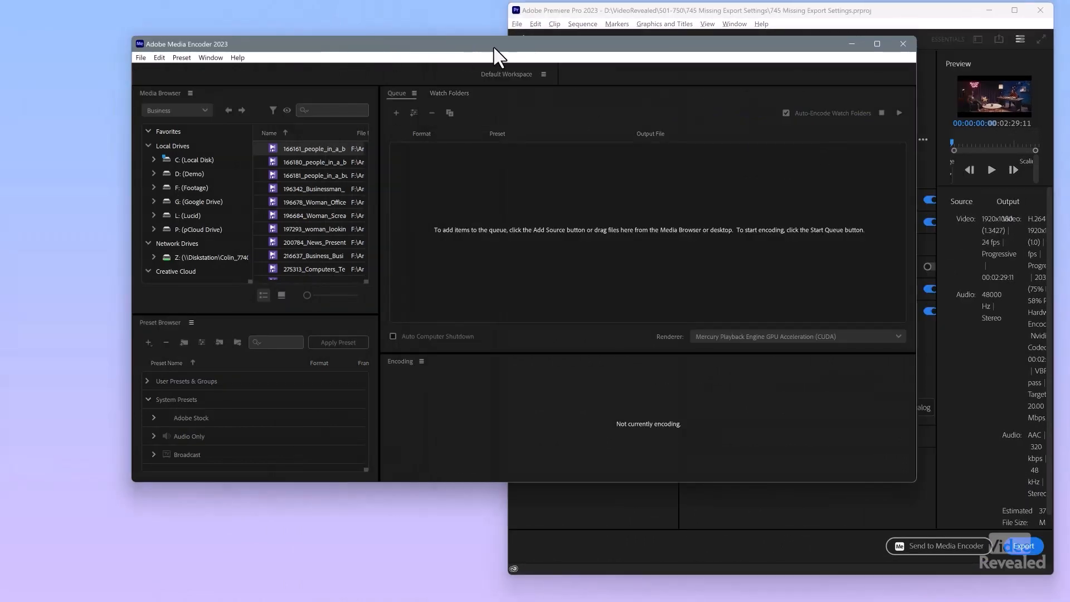
drag(409, 46, 667, 275)
drag(440, 278, 1026, 259)
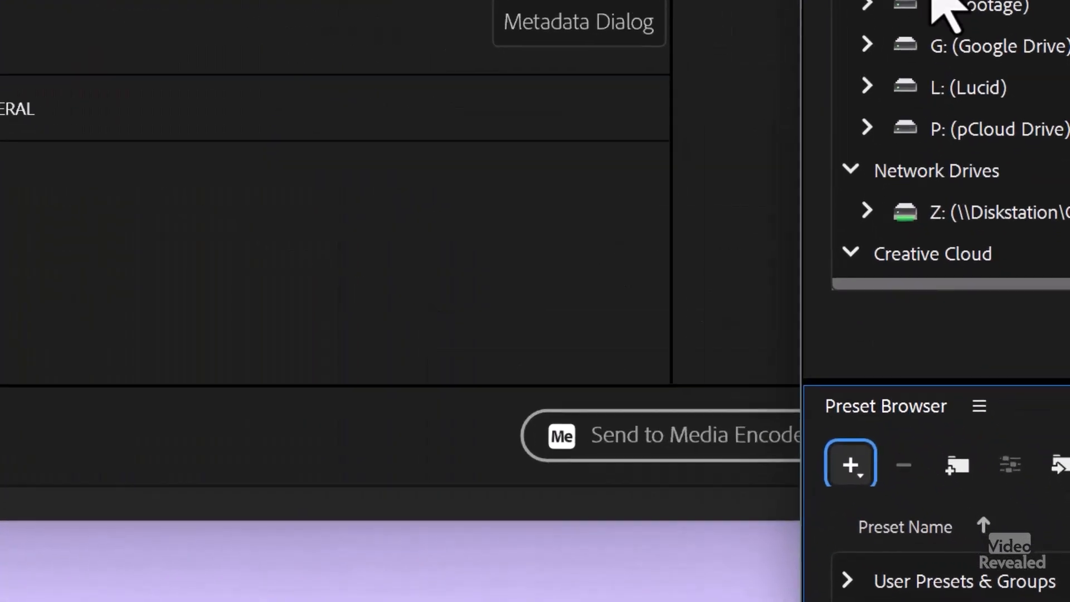
- Create a new encoding preset in Media Encoder, placing its enlarged settings dialog beside the Premiere Pro export settings
click(927, 519)
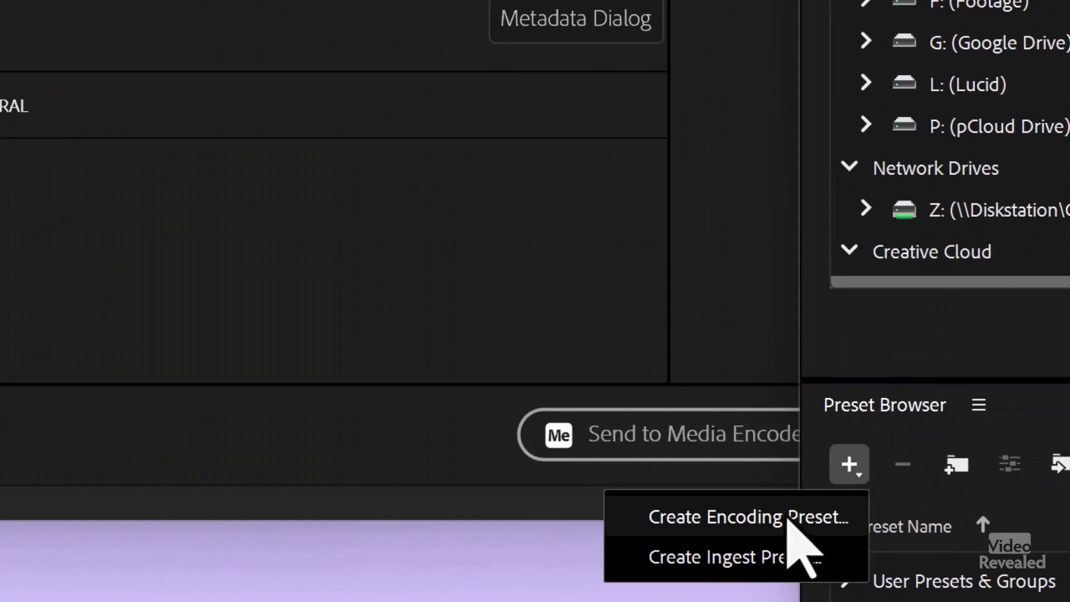
click(782, 520)
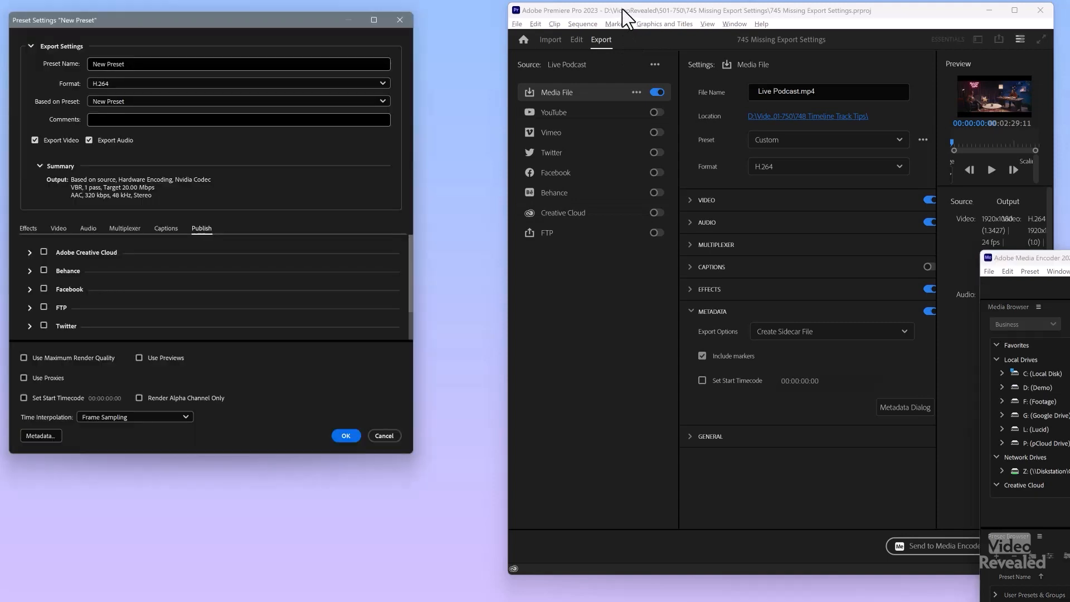
drag(621, 18, 535, 13)
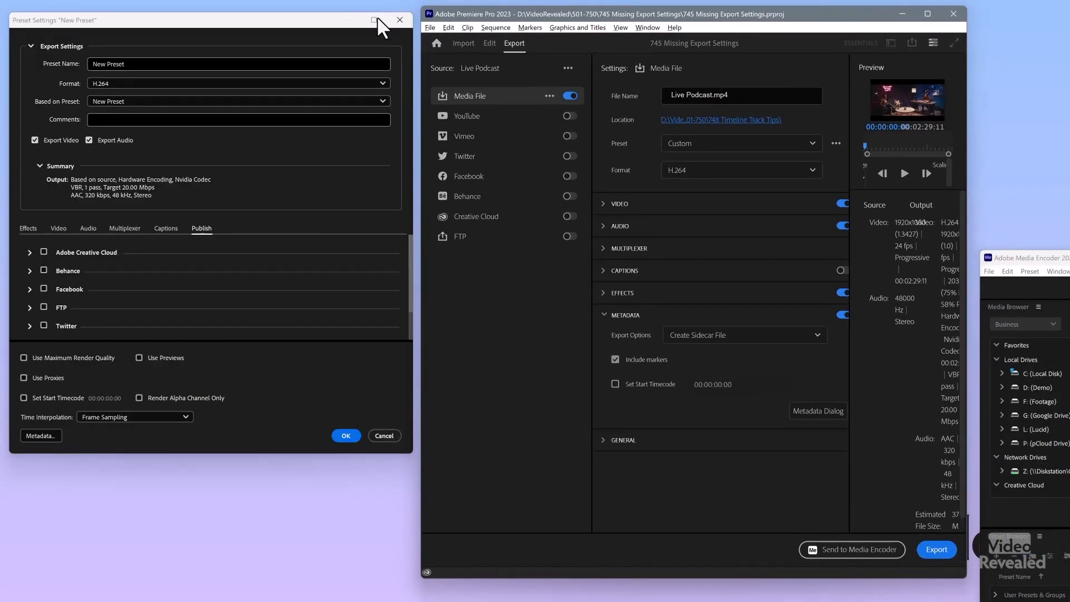
click(333, 19)
drag(409, 235, 411, 316)
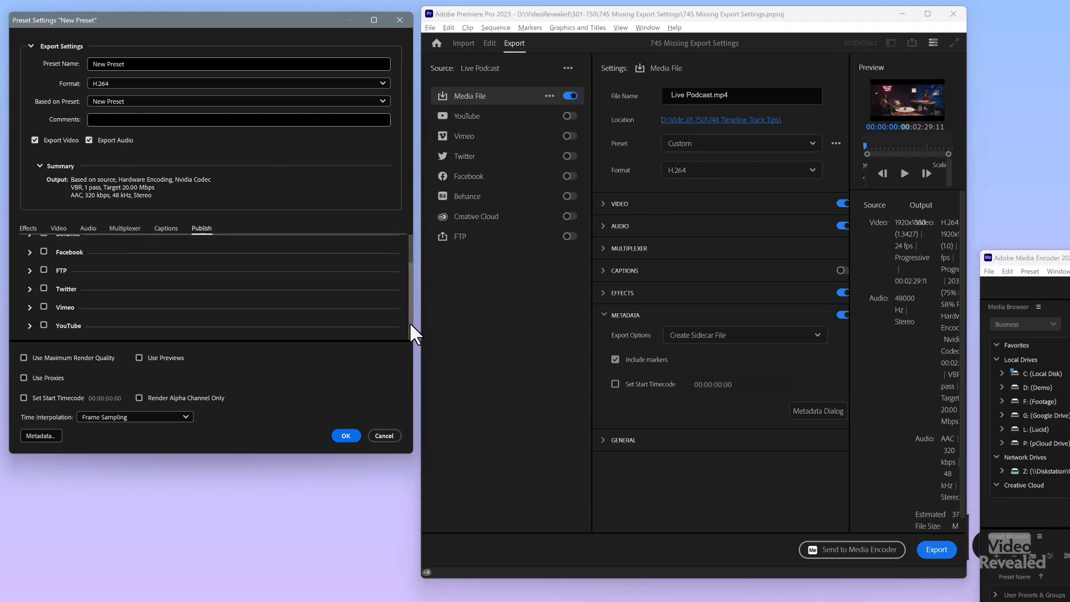
drag(324, 456, 316, 580)
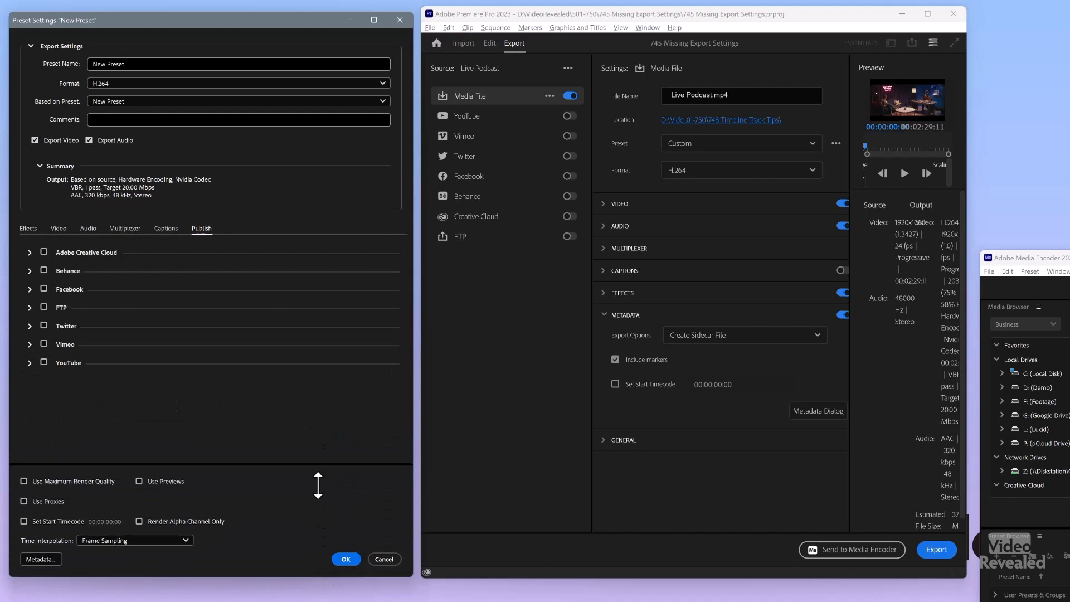
- Expand the basic video settings in both the Premiere Pro export settings and the preset dialog and compare their options
click(59, 228)
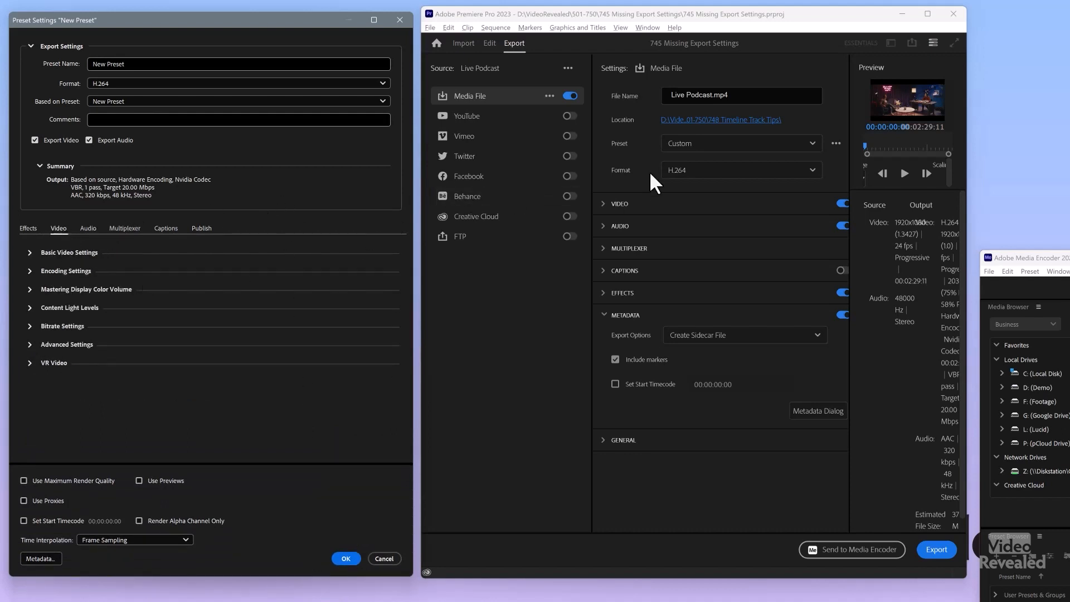
click(603, 204)
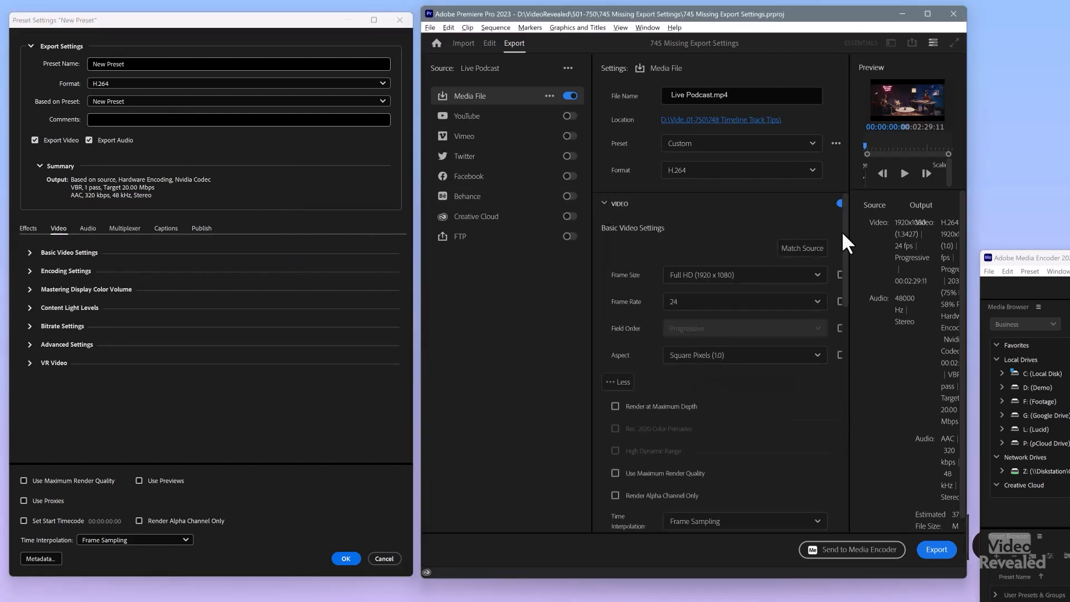
drag(845, 233, 845, 243)
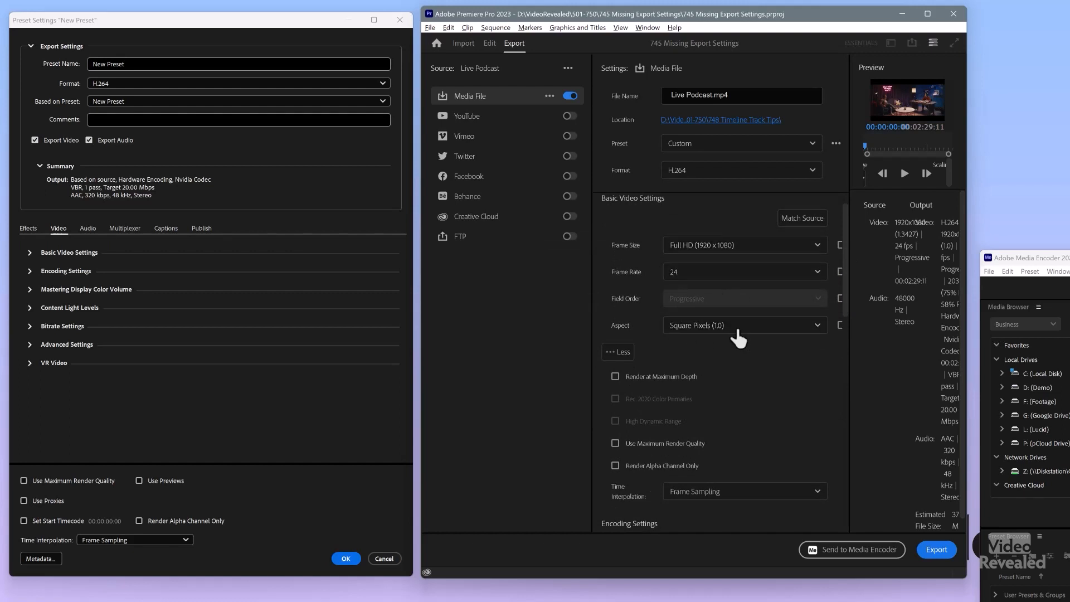
click(29, 252)
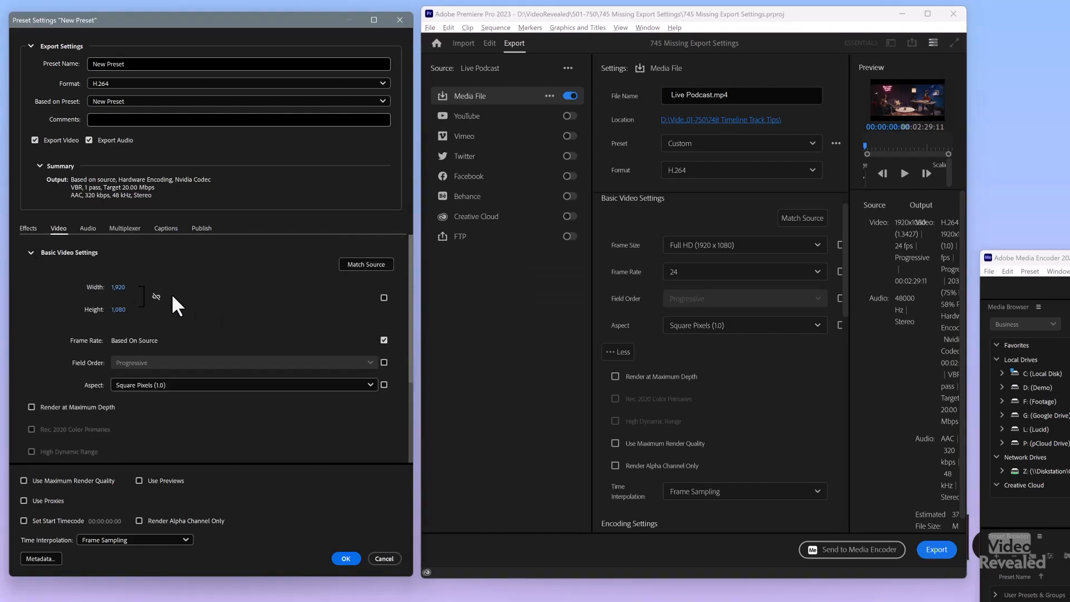
scroll(261, 306, down, 1)
scroll(245, 323, down, 2)
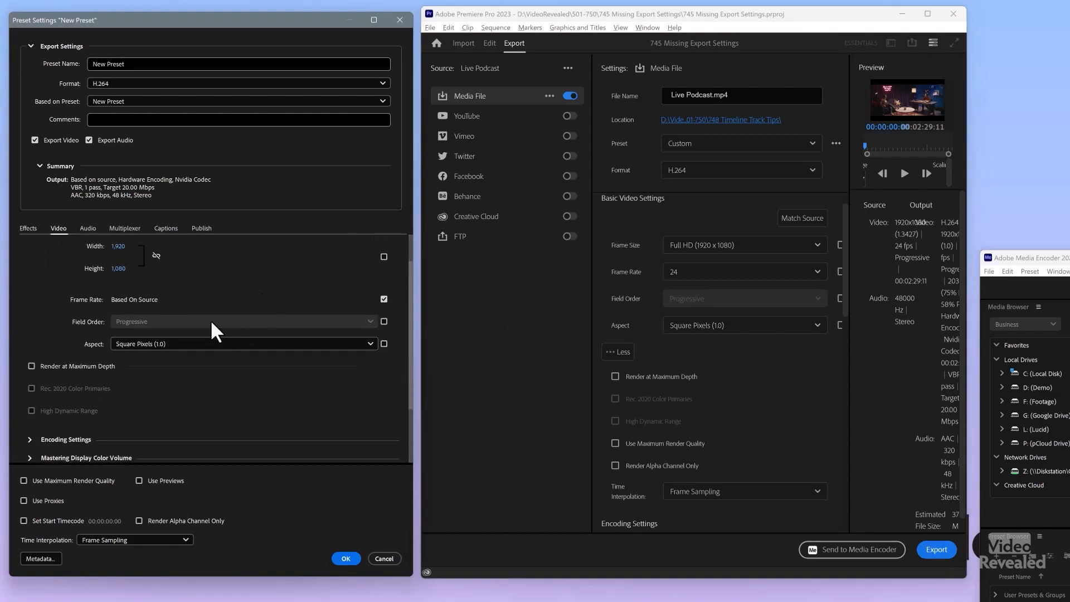
scroll(218, 366, down, 2)
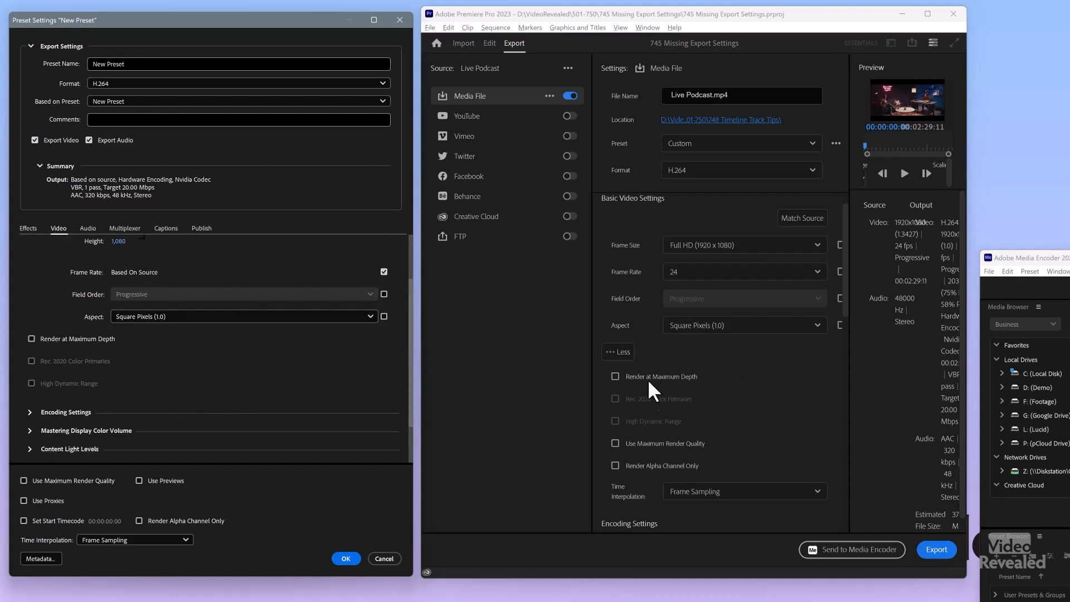
- Collapse and re-expand the additional video options in the Premiere Pro export settings, leaving them expanded, and examine the render options
click(623, 354)
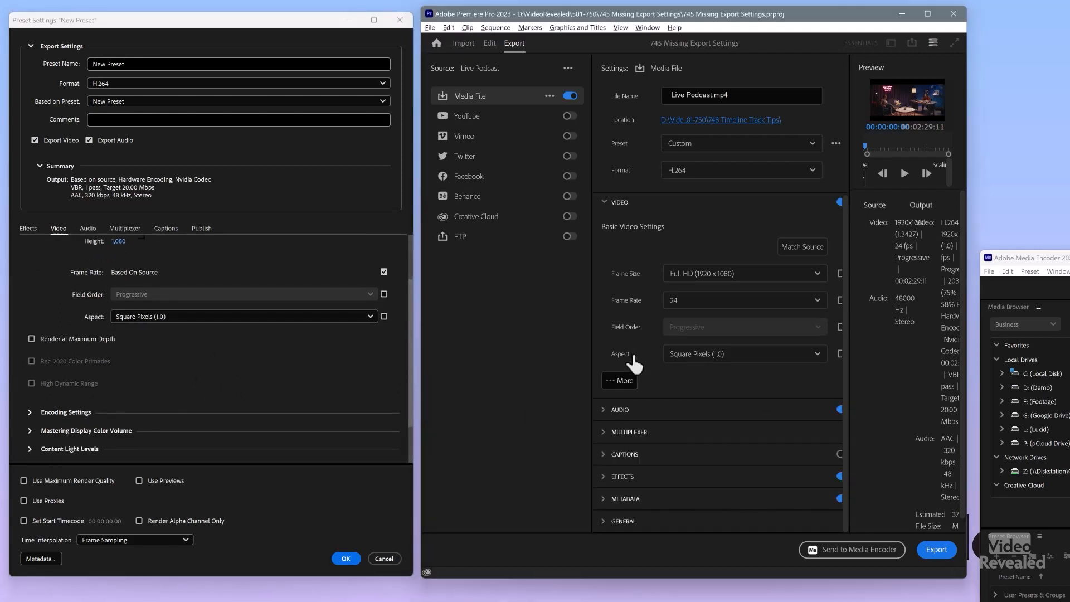
click(618, 381)
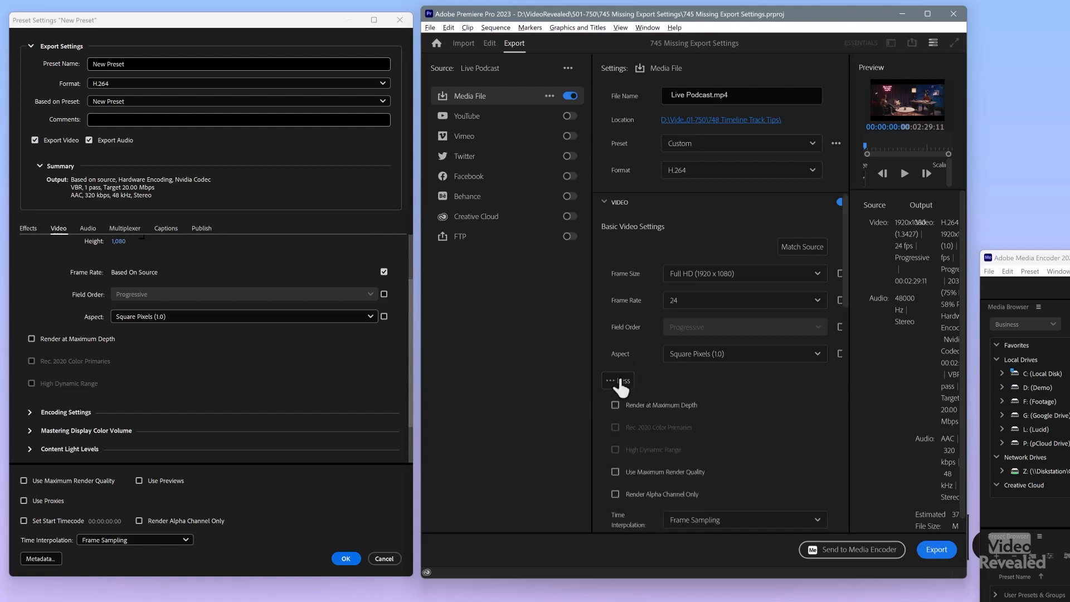
click(620, 382)
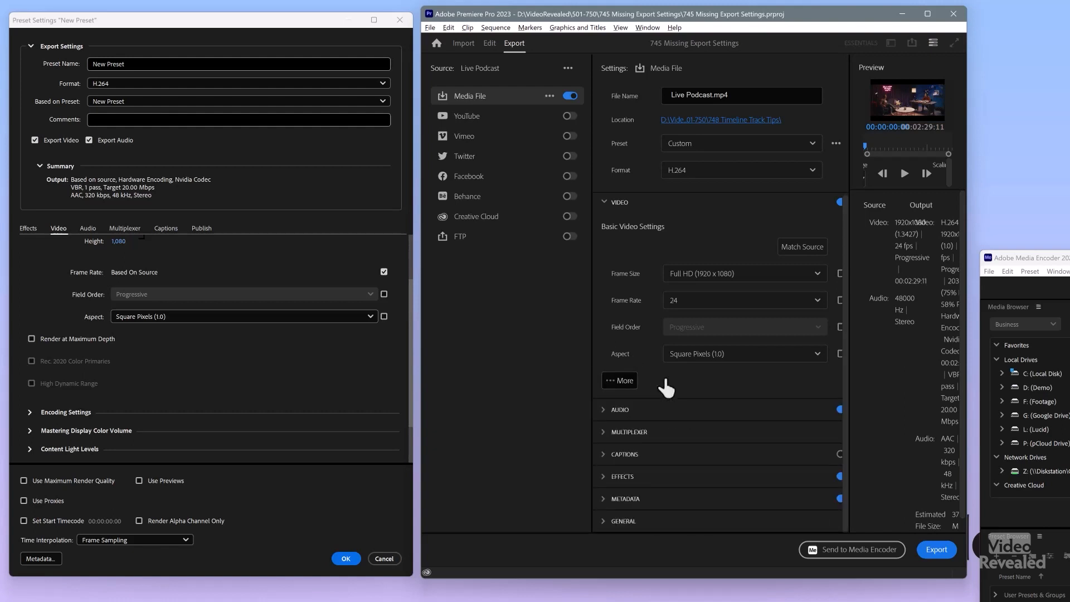
click(620, 383)
scroll(724, 374, down, 3)
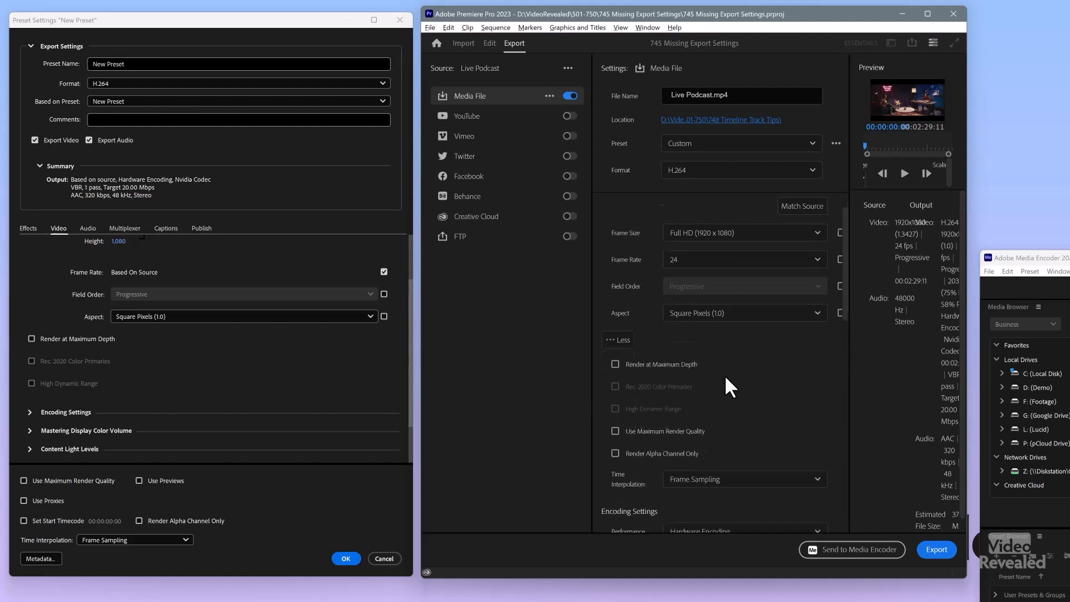
scroll(754, 339, down, 2)
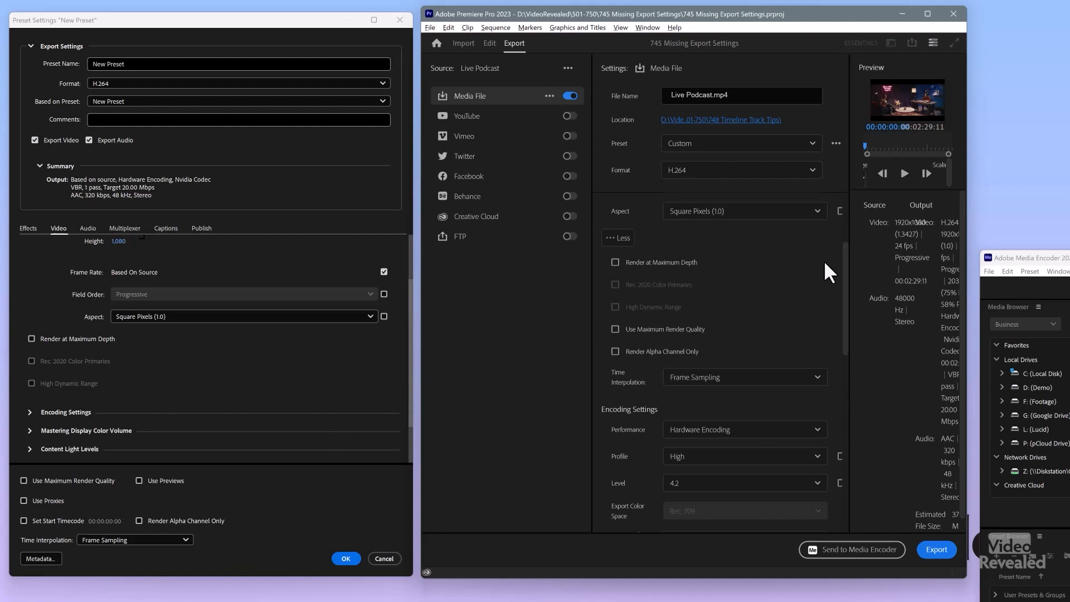
- Expand the preset's Encoding Settings and compare them with the encoding settings in Premiere Pro
drag(844, 273, 837, 333)
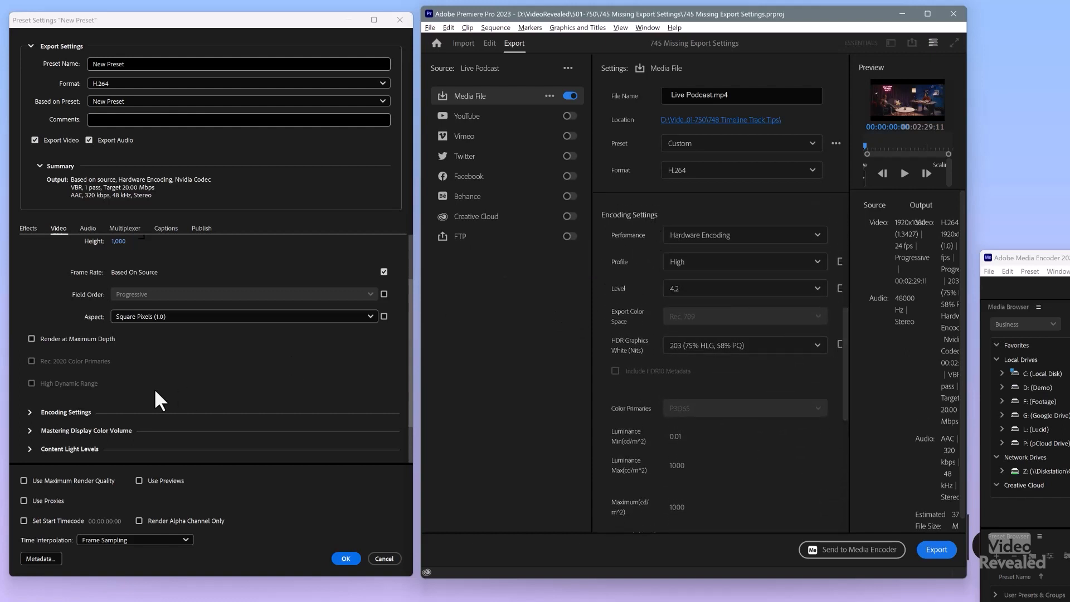
click(26, 410)
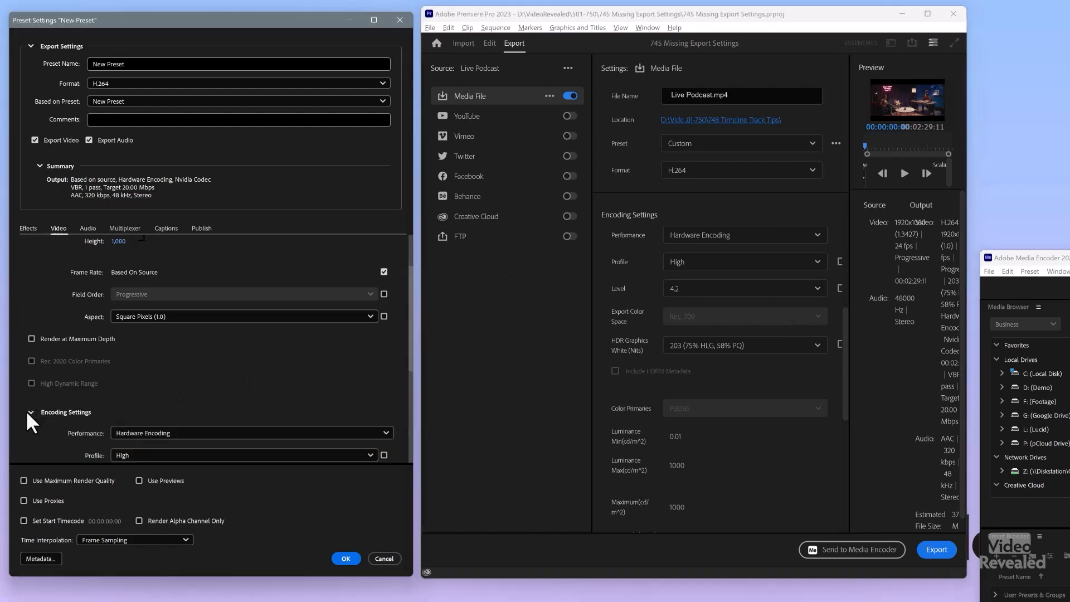
drag(410, 330, 422, 411)
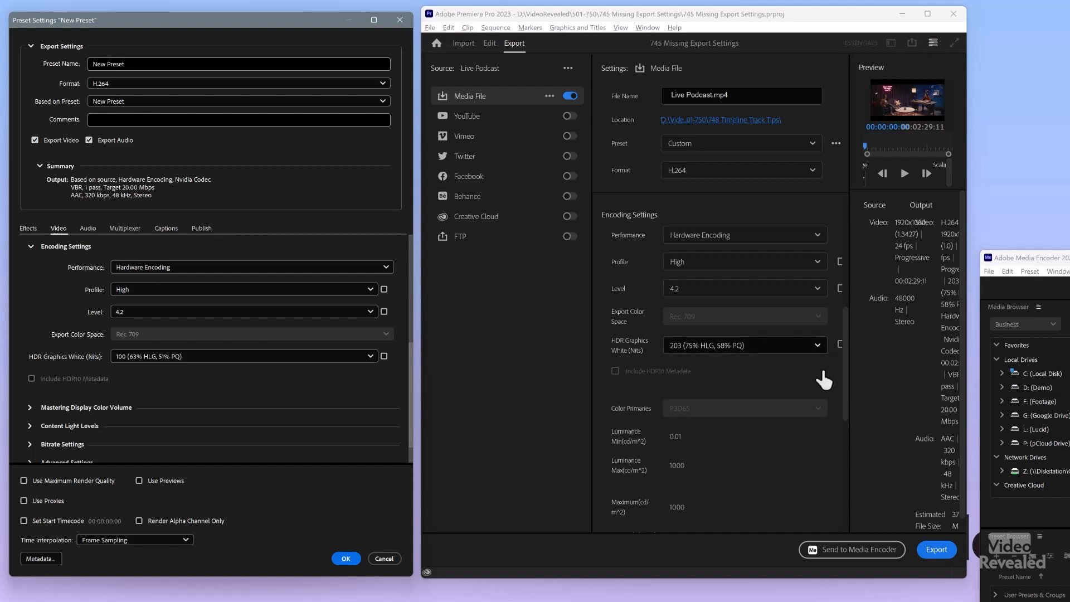
- Expand the preset's Mastering Display Color Volume and compare its color primaries and luminance options with those in Premiere Pro
drag(845, 366, 848, 435)
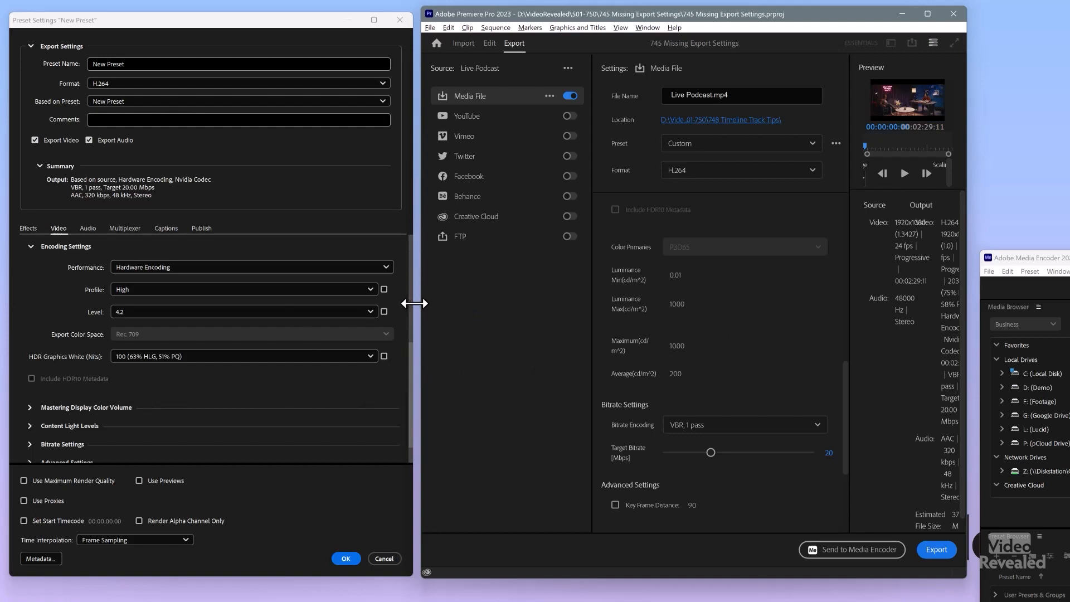
scroll(411, 366, down, 1)
drag(410, 365, 412, 384)
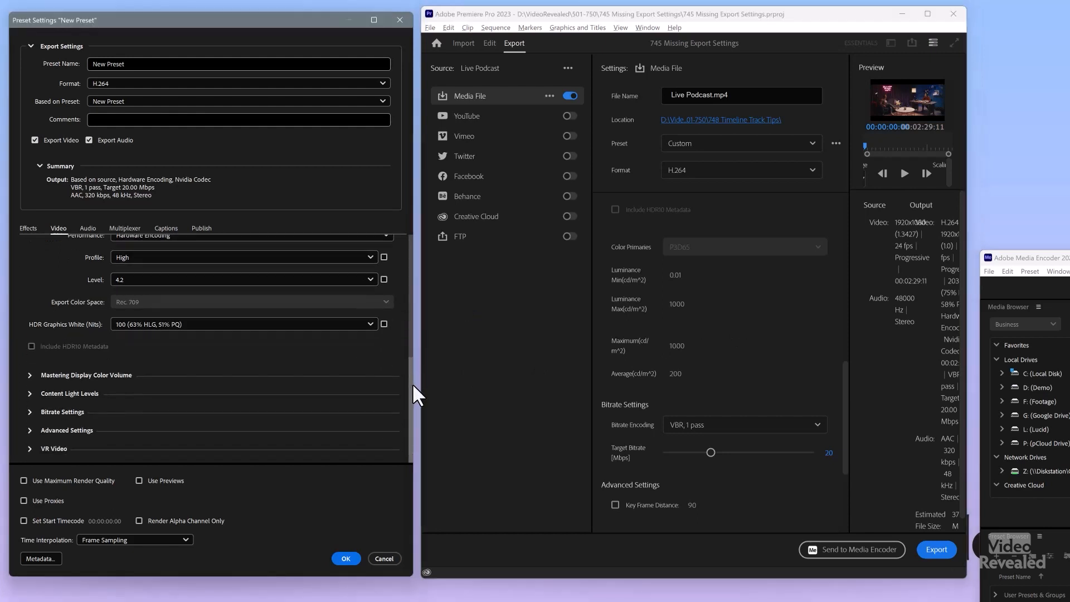
click(31, 375)
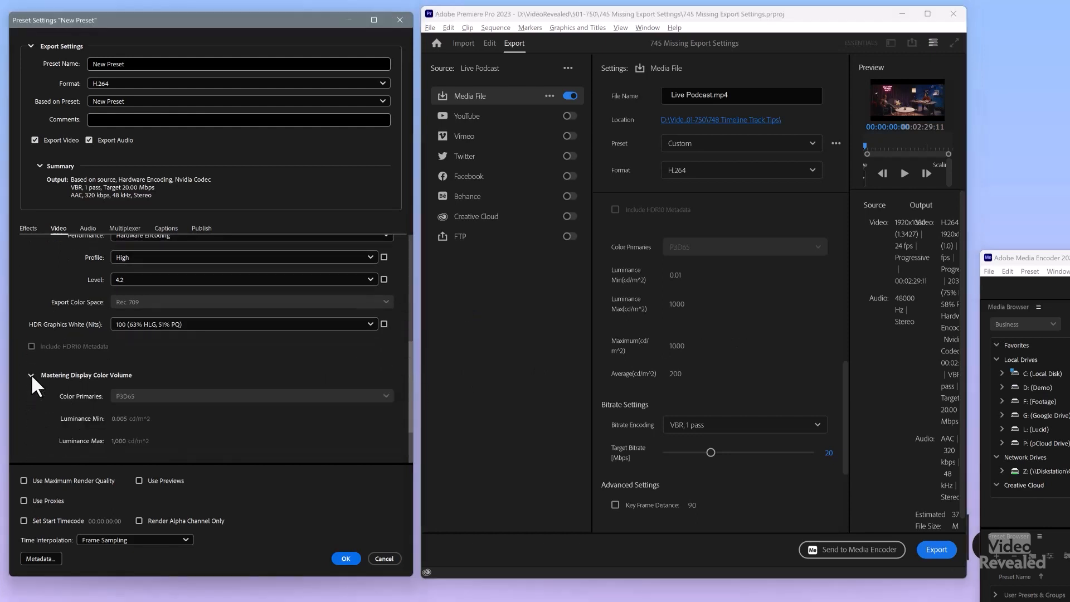
drag(408, 367, 409, 397)
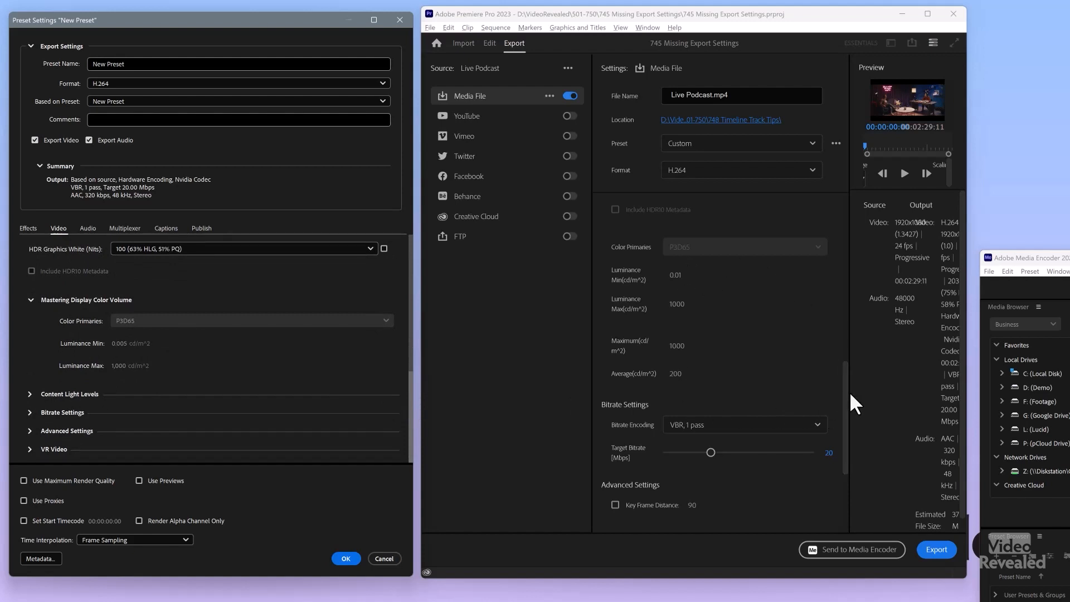
- Collapse the preset's Mastering Display Color Volume and expand its Bitrate Settings to compare them with Premiere Pro's bitrate options
drag(847, 392, 851, 454)
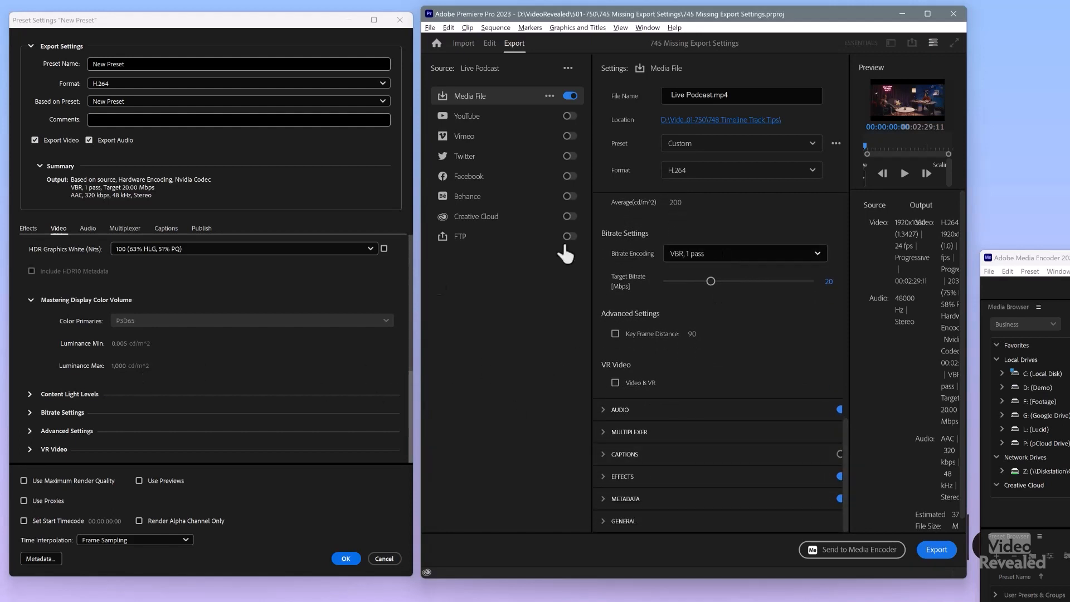
click(30, 302)
click(30, 302)
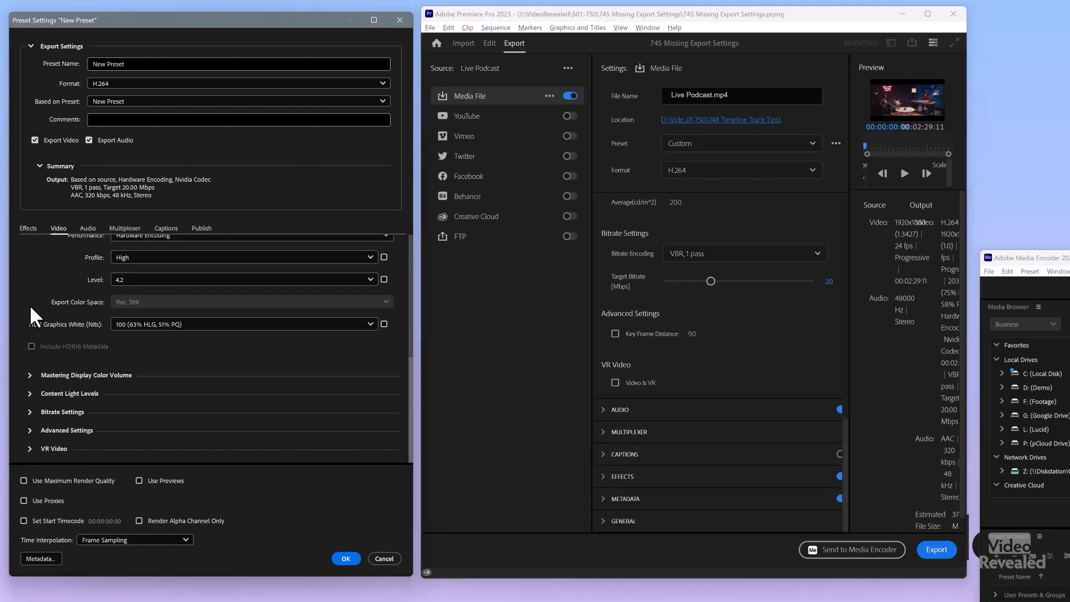
click(30, 412)
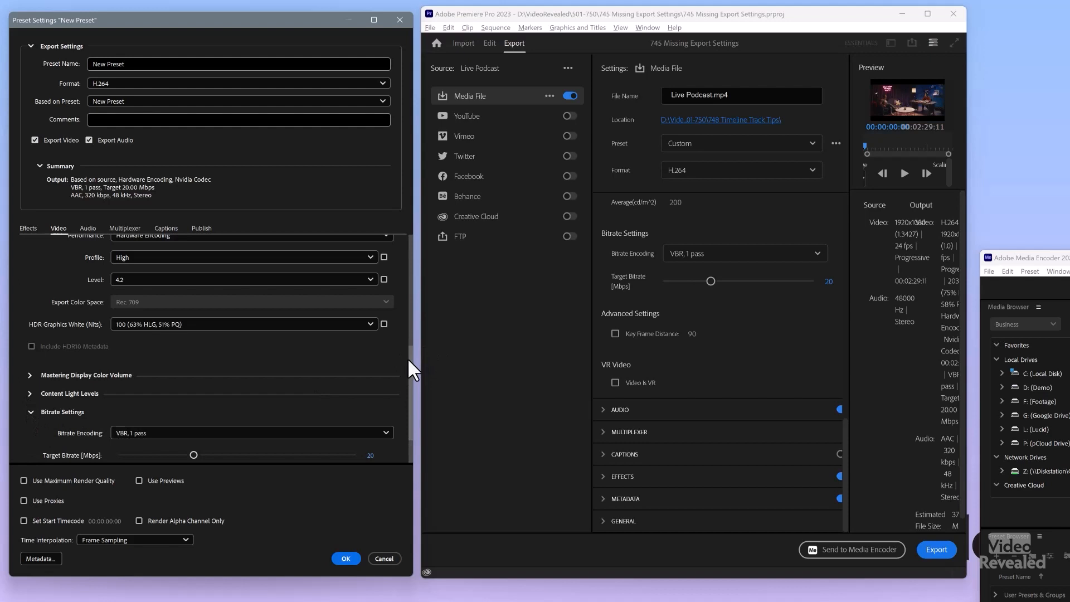
scroll(407, 358, down, 2)
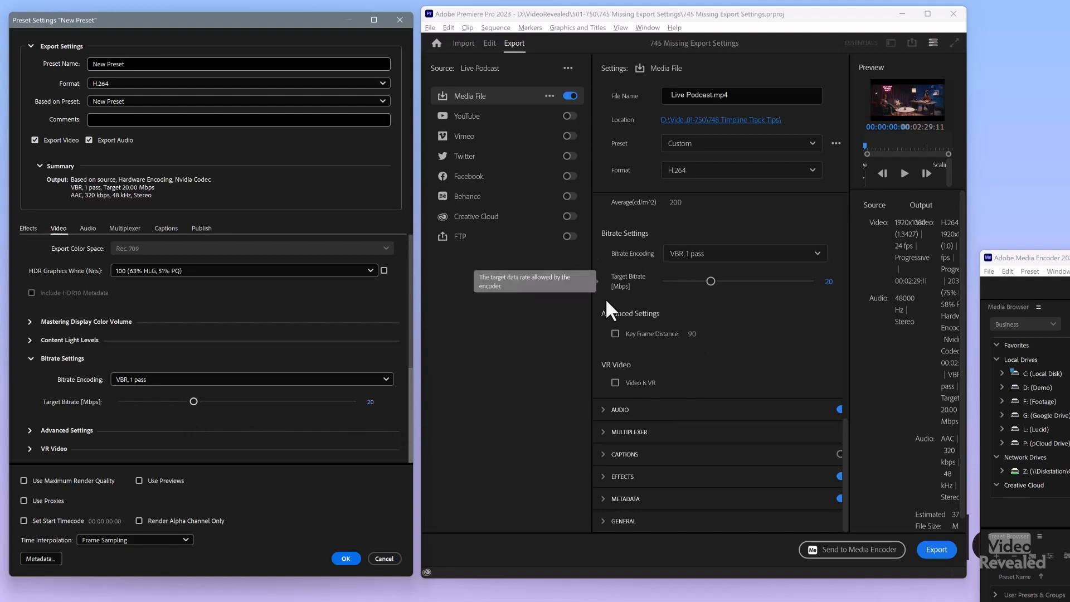
- Expand the preset's Content Light Levels and Advanced Settings and compare them with the matching options in Premiere Pro
click(30, 340)
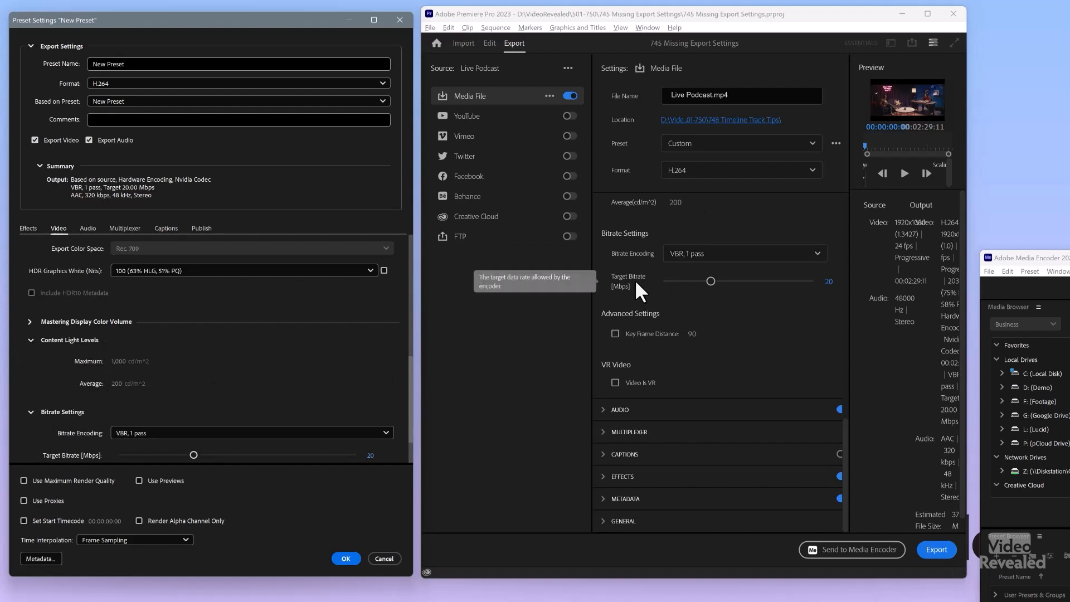
scroll(634, 279, up, 5)
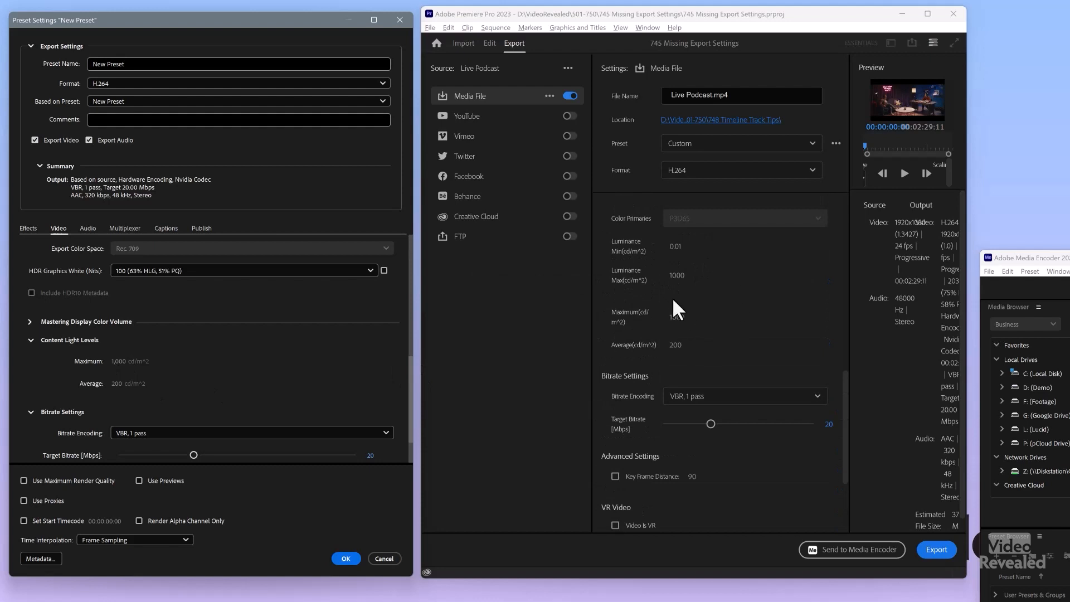
scroll(740, 259, down, 5)
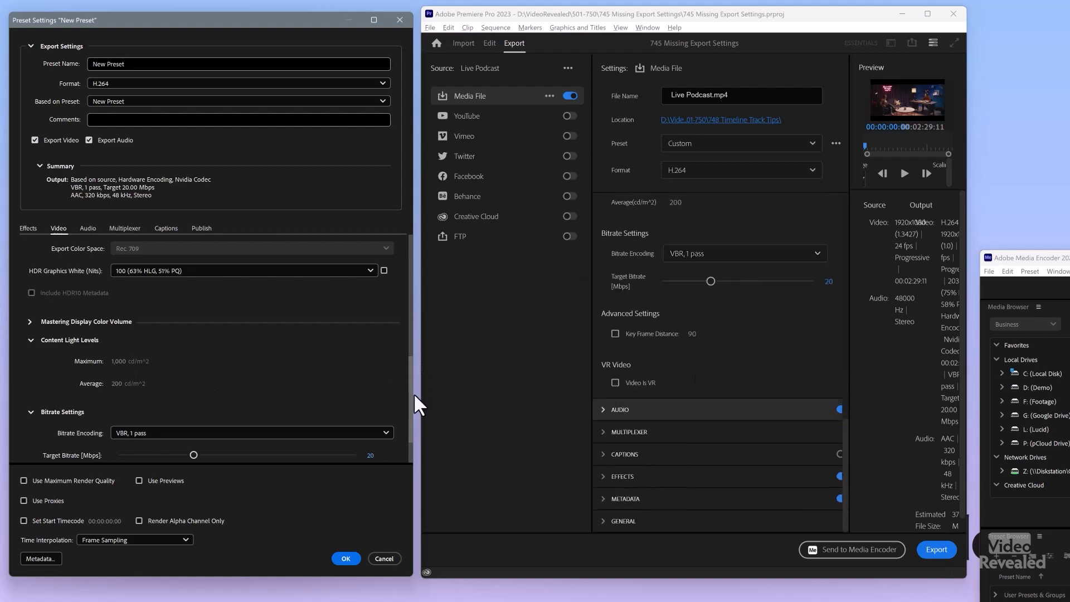
scroll(319, 347, down, 2)
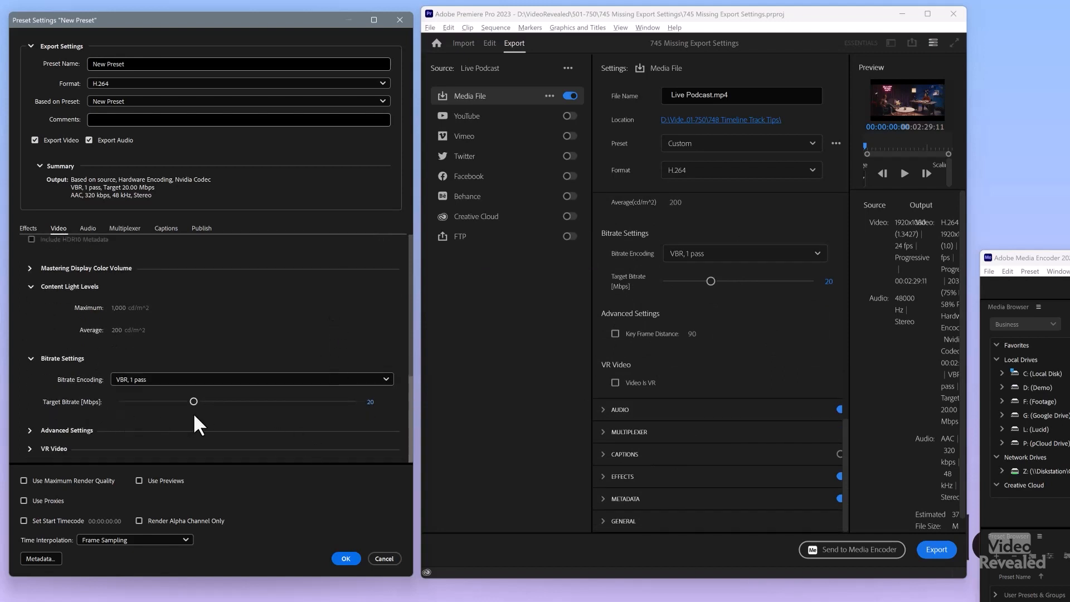
click(29, 430)
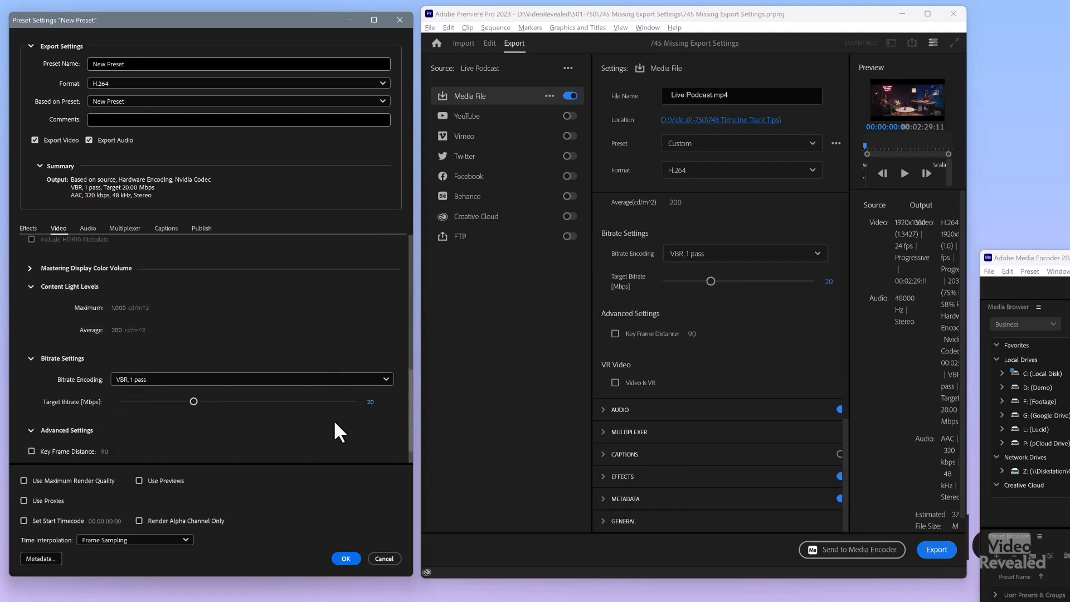
- Enable Video Is VR in both Premiere Pro and the preset to compare their frame layout and field of view options
scroll(334, 423, down, 1)
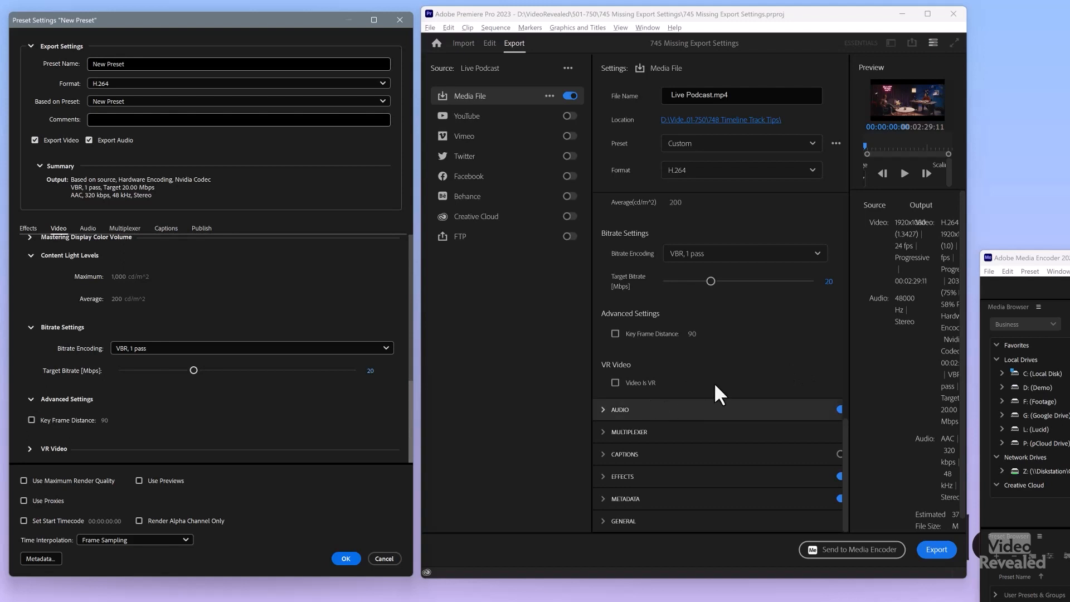
click(614, 383)
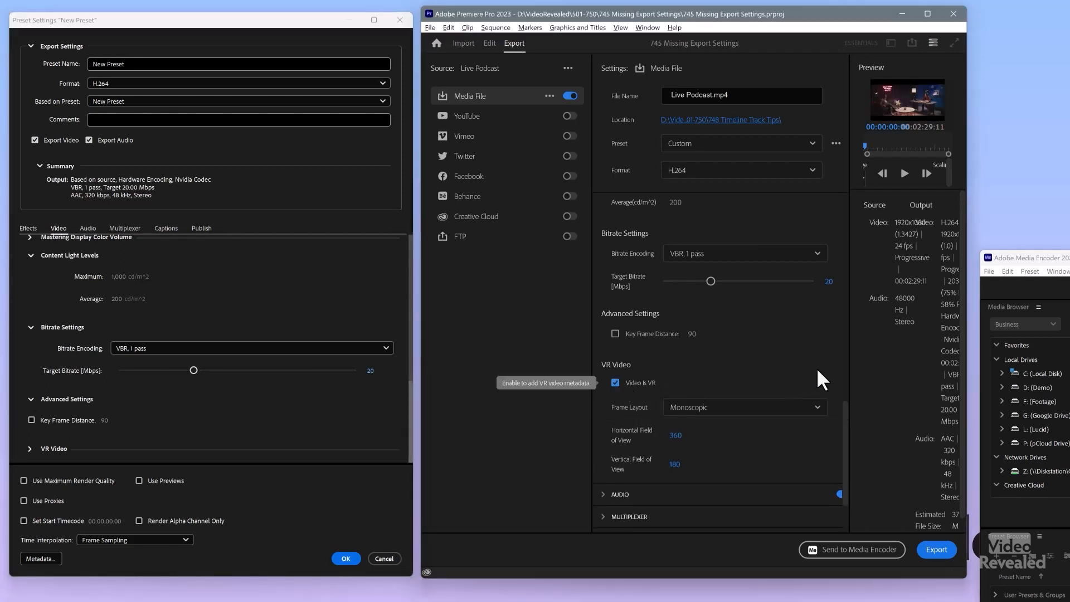
scroll(820, 366, down, 2)
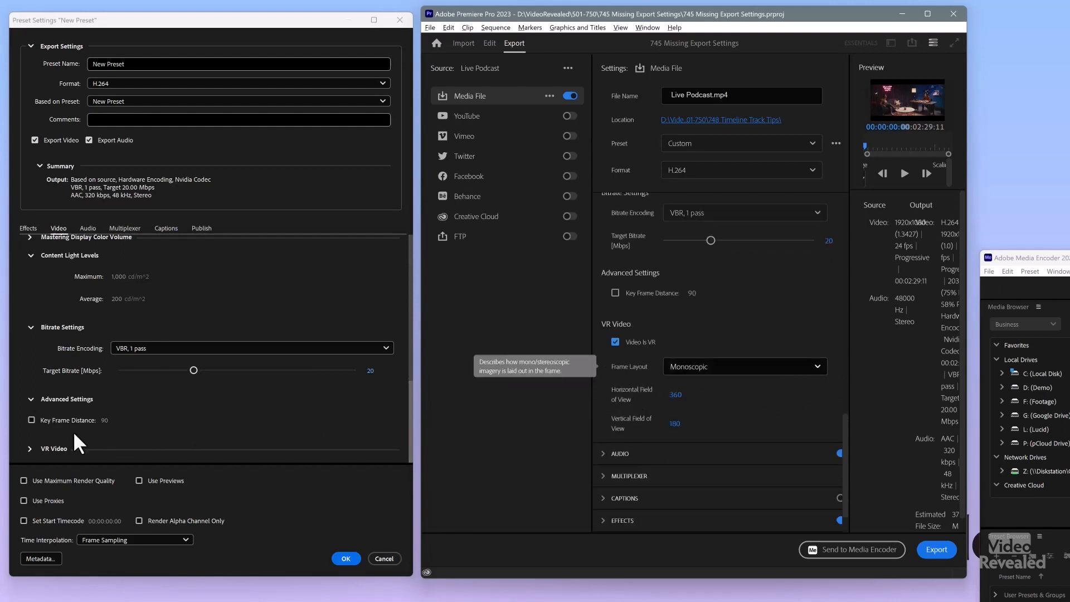
click(29, 449)
scroll(341, 397, down, 1)
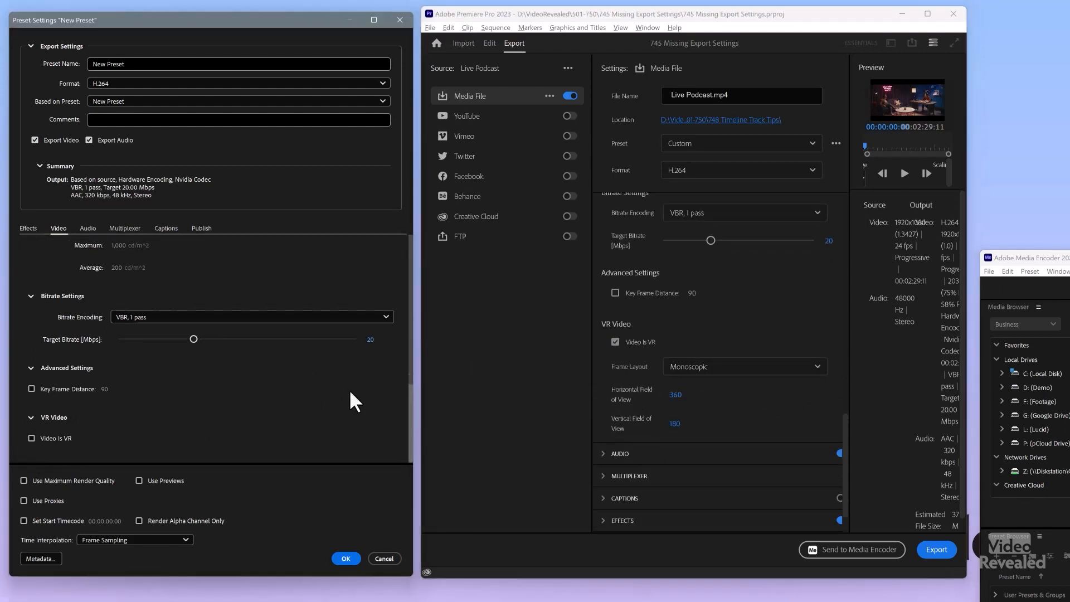
click(30, 439)
scroll(335, 384, down, 2)
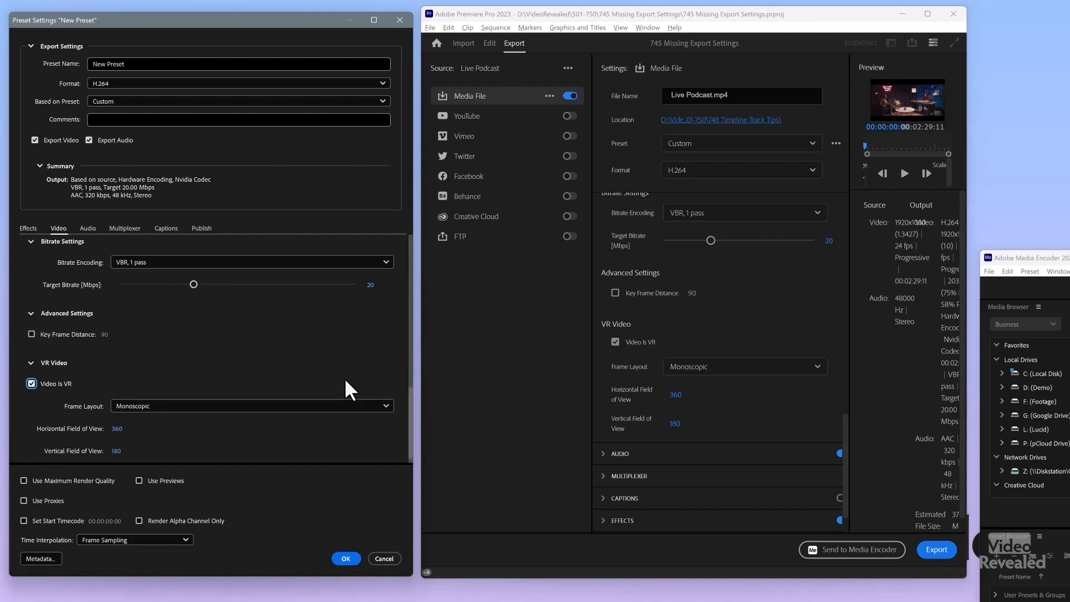
- Turn off Video Is VR in both the preset and Premiere Pro
click(30, 371)
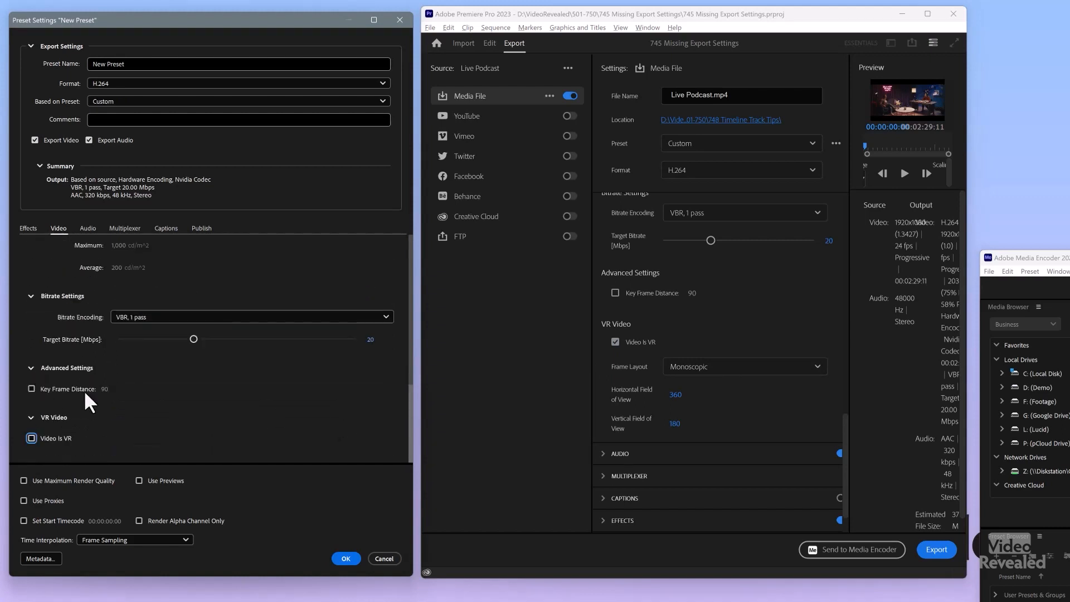
click(614, 341)
click(614, 341)
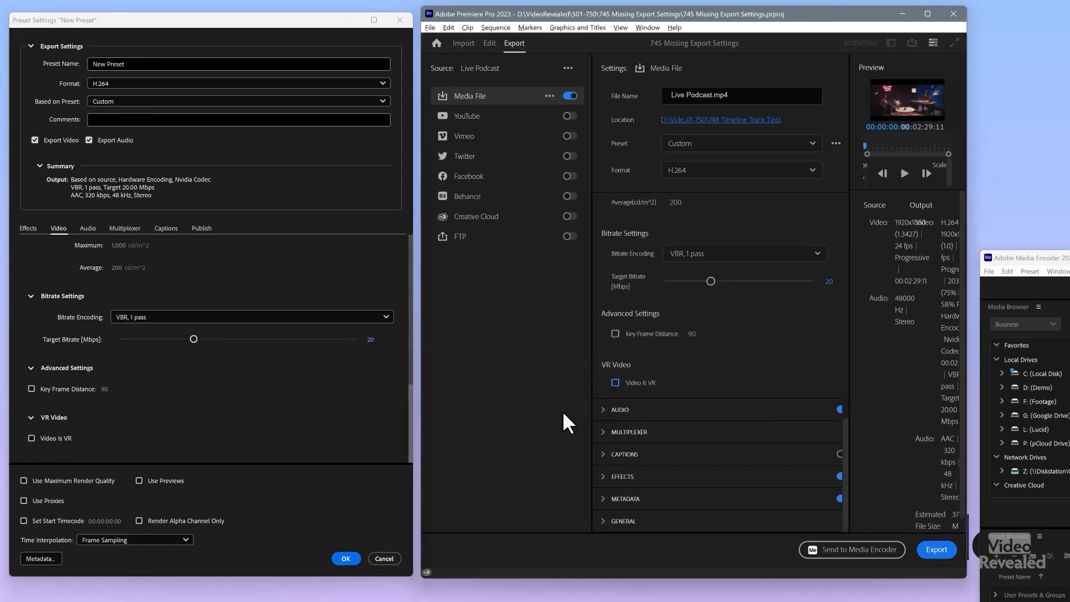
- Expand Premiere Pro's Audio section and collapse the preset's Bitrate Settings, Content Light Levels, Advanced Settings and VR Video
click(604, 412)
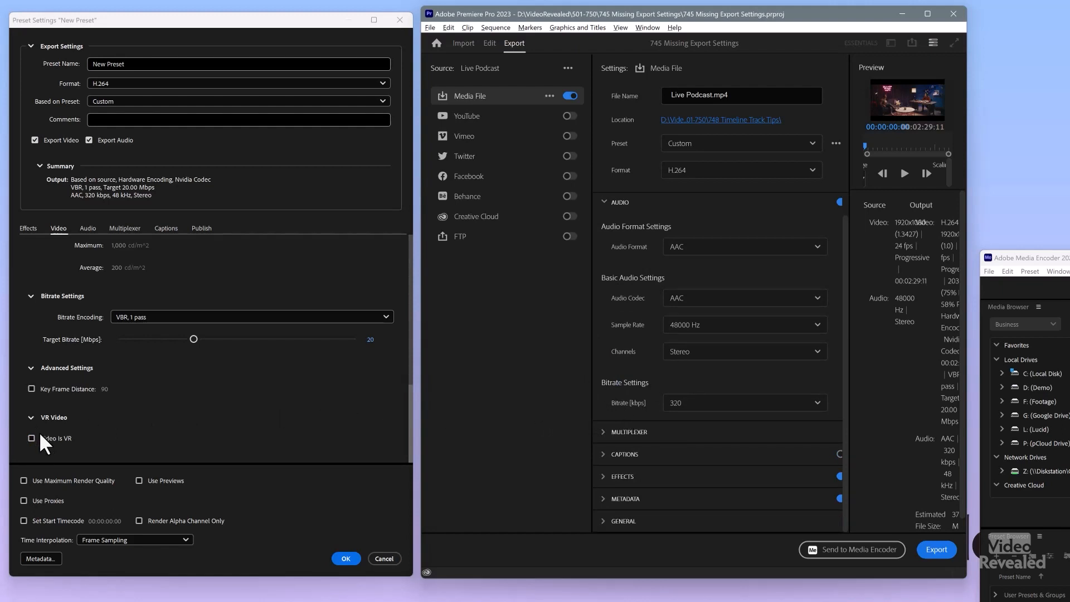
scroll(132, 419, up, 2)
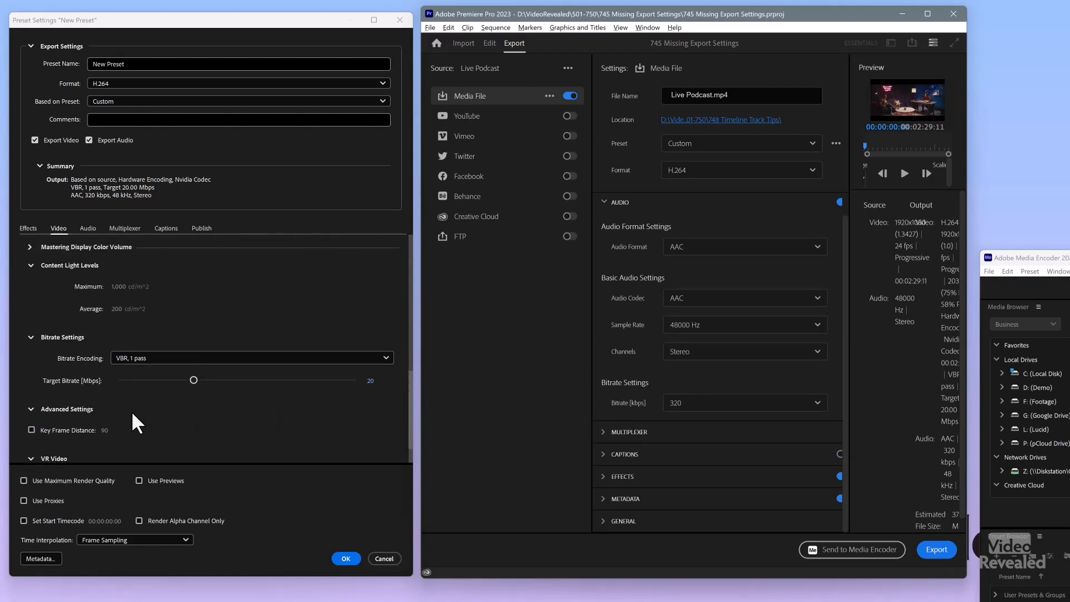
click(29, 336)
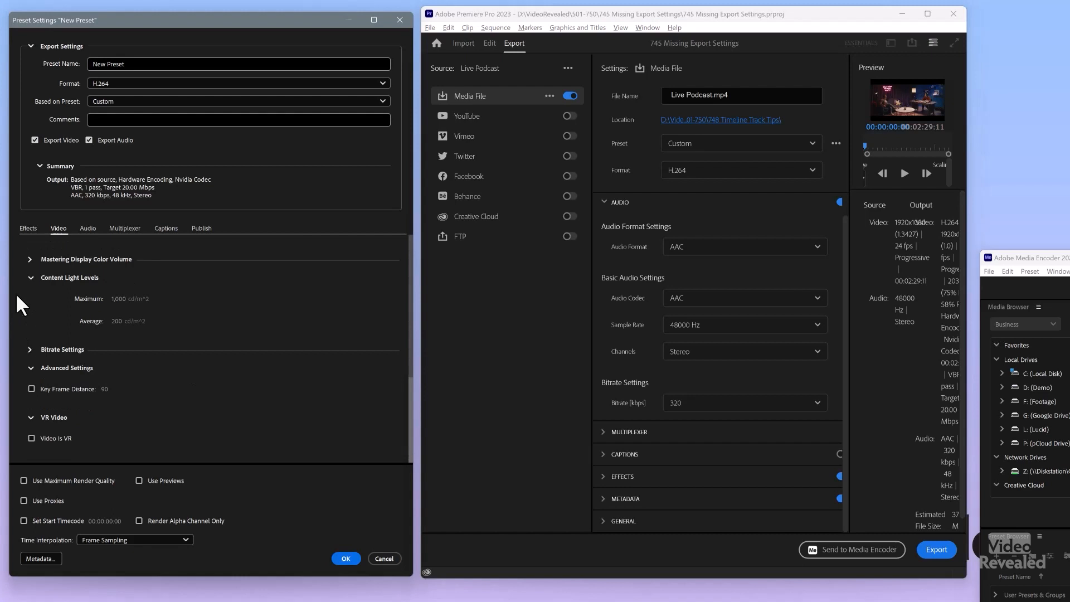
click(29, 274)
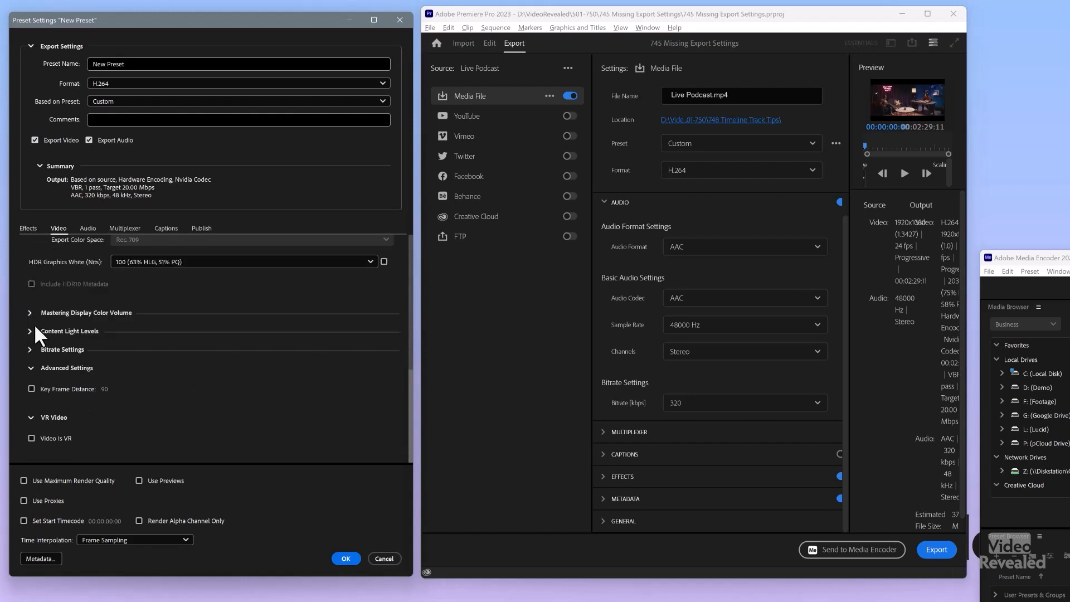
click(29, 367)
click(30, 417)
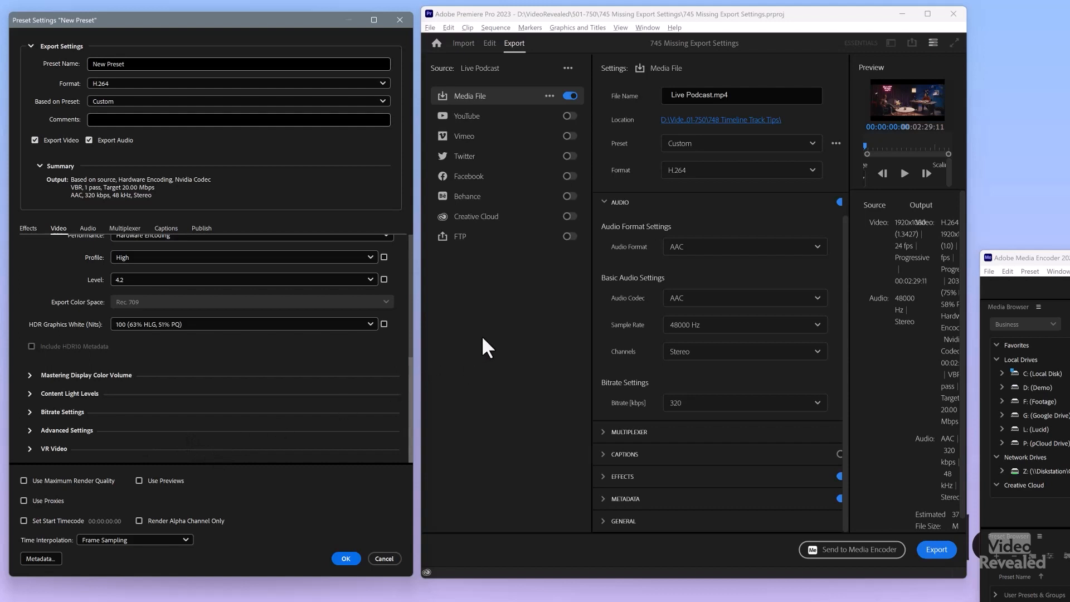
- Compare the preset's audio and multiplexer settings with those in Premiere Pro, collapsing Premiere Pro's matching sections once checked
click(87, 224)
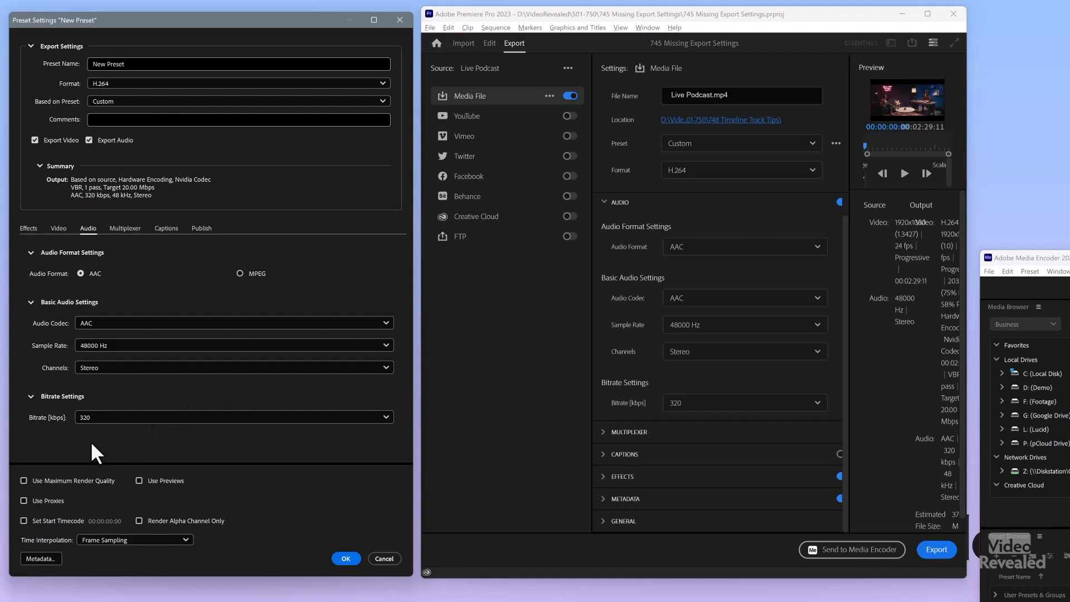
click(604, 207)
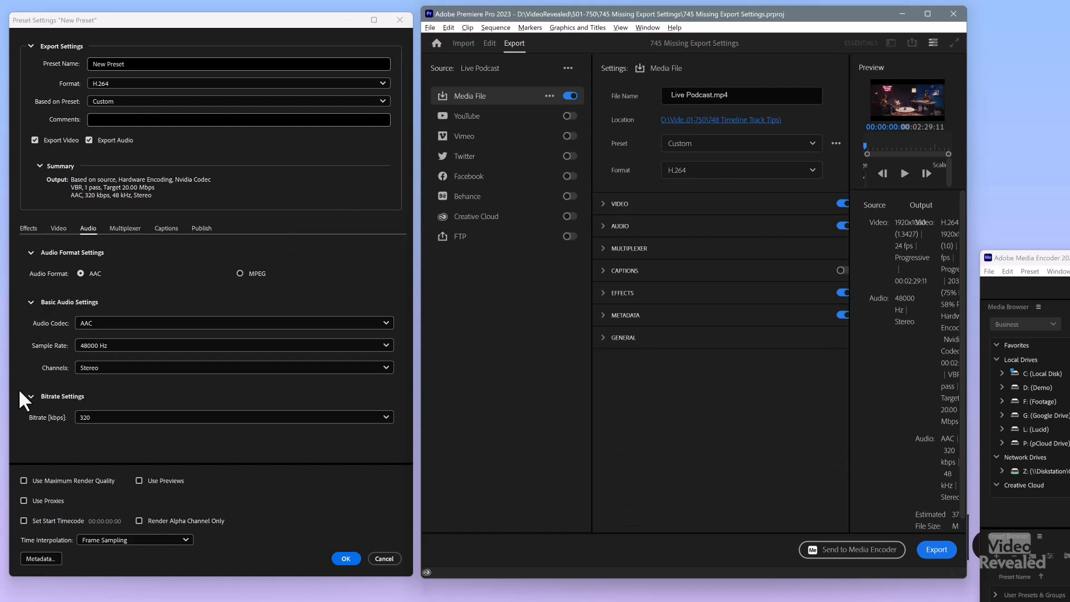
click(127, 229)
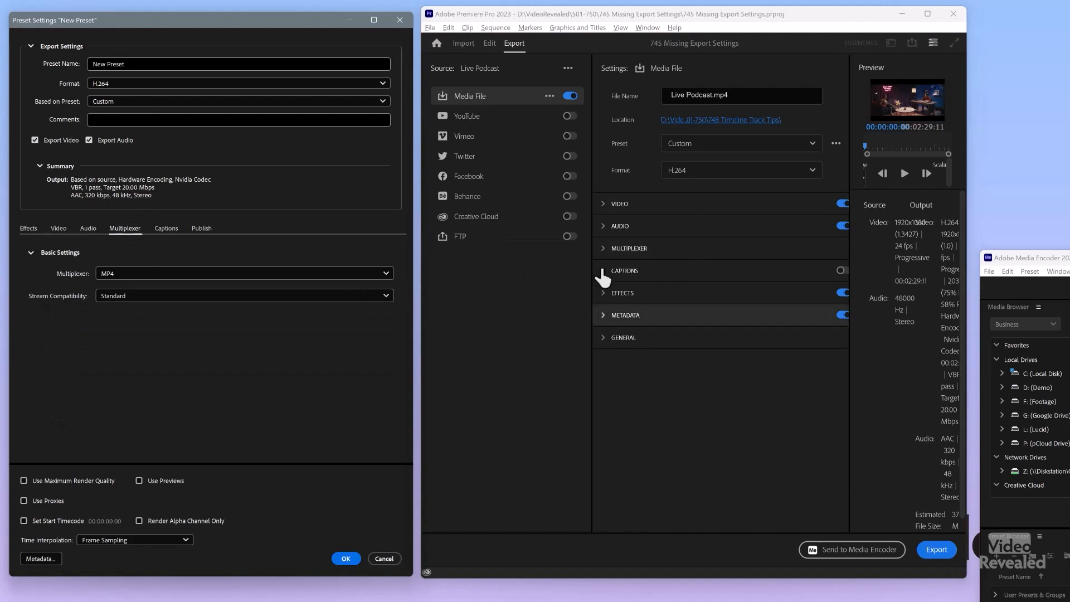
click(604, 252)
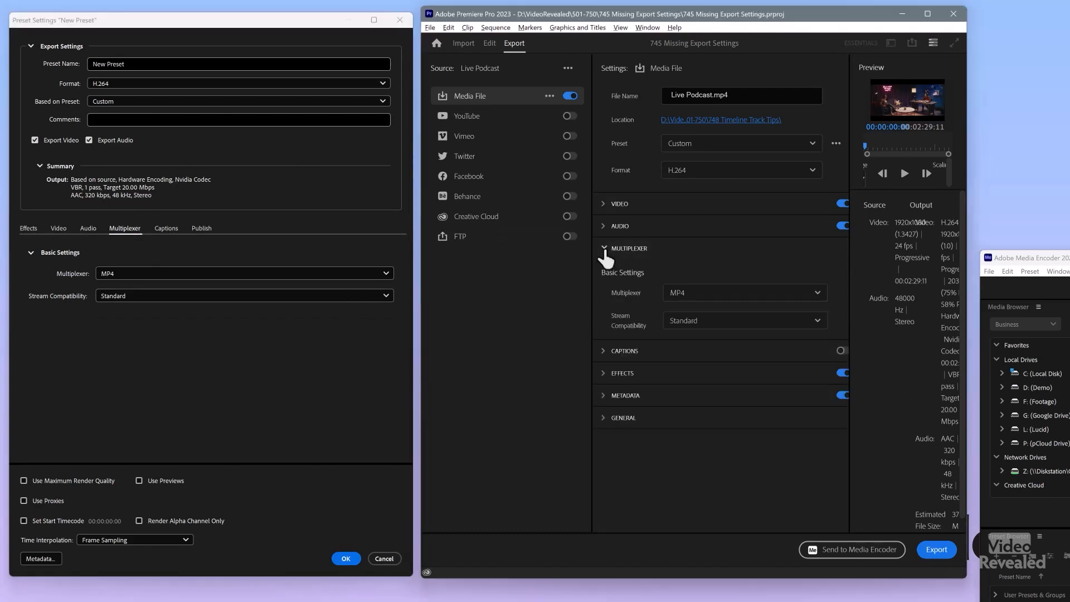
click(604, 252)
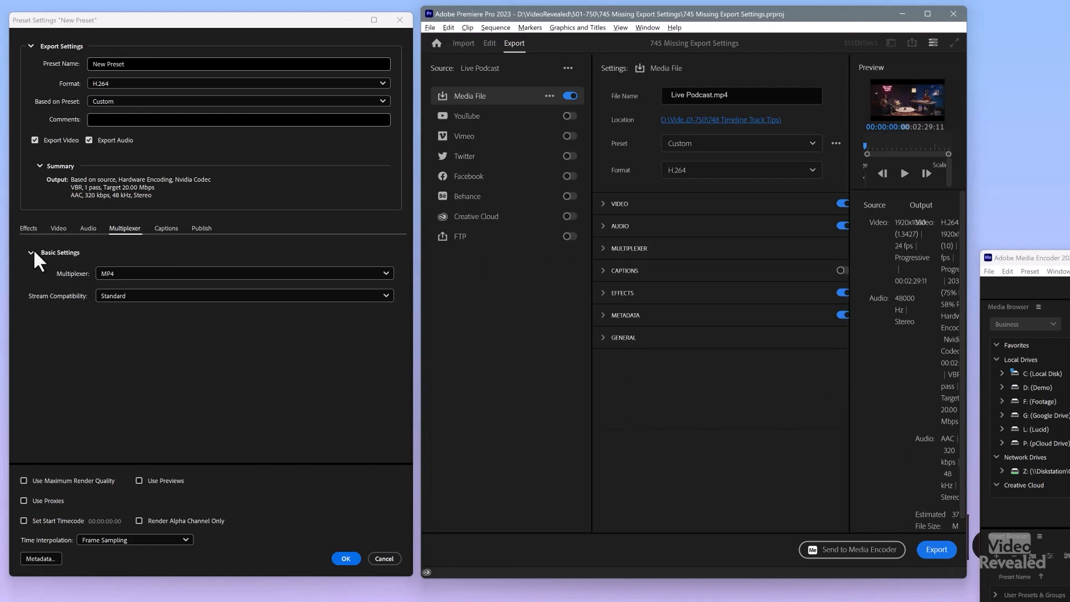
- Compare the caption settings in both programs and set the preset's caption export option to Create Sidecar File
click(168, 227)
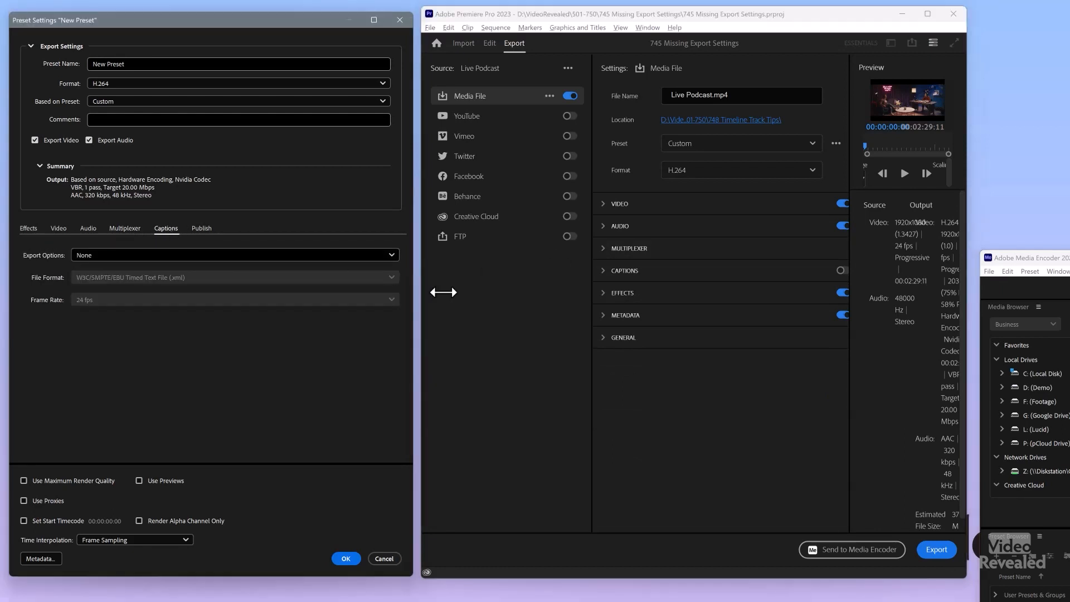
click(607, 273)
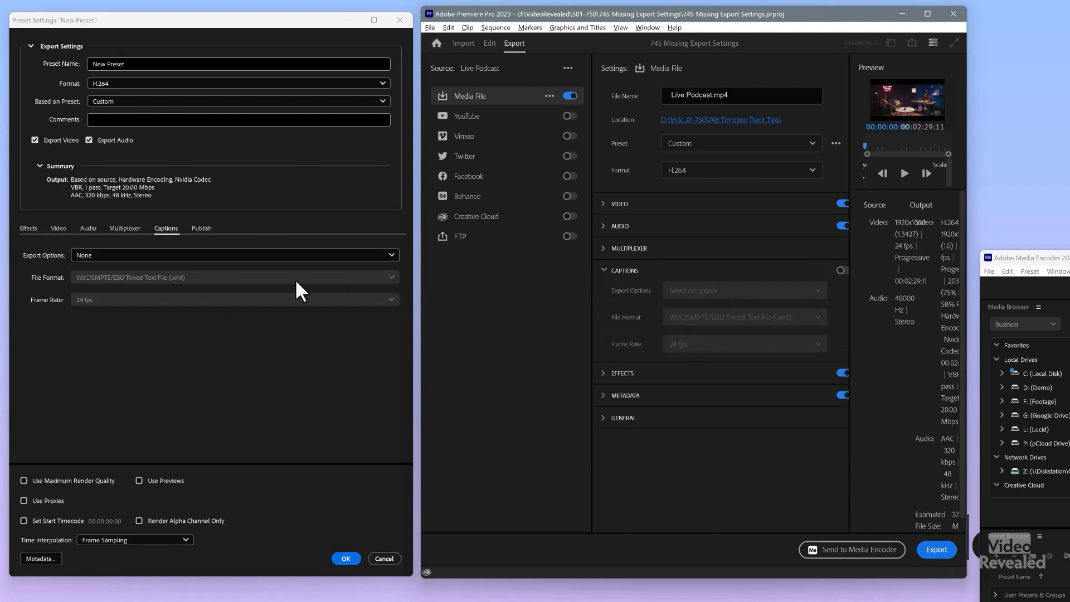
click(280, 252)
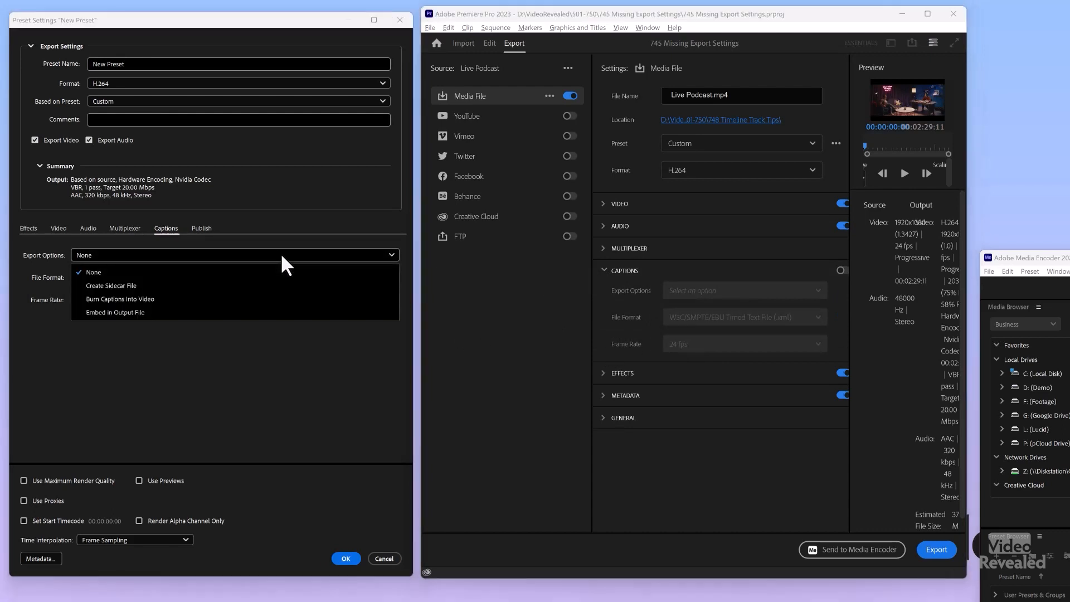
click(207, 285)
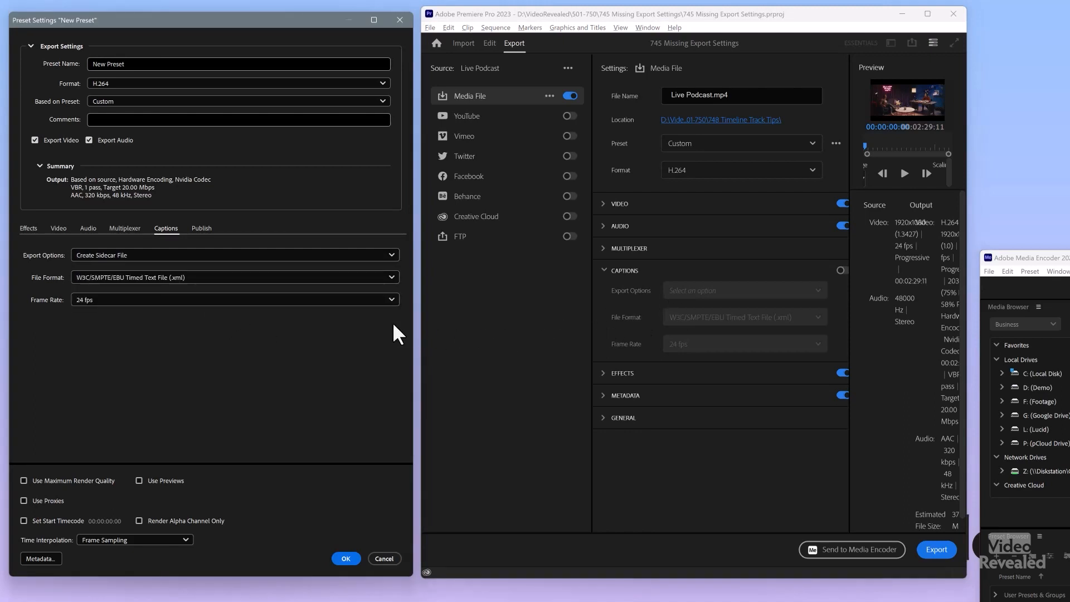
- Examine the preset's publish destinations and Premiere Pro's General options for project import, previews and proxies
click(202, 227)
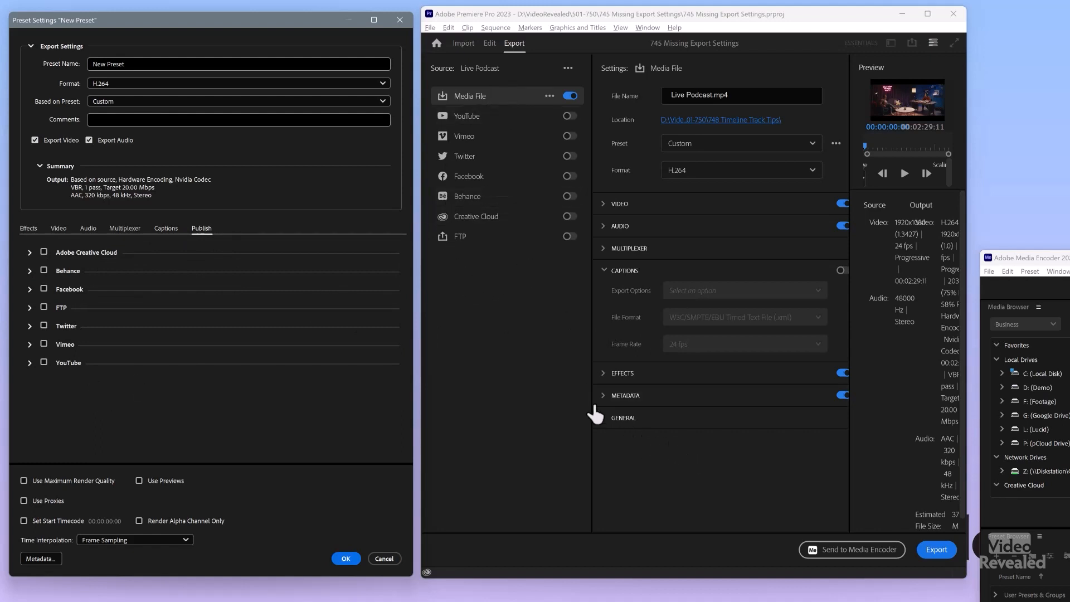
click(606, 419)
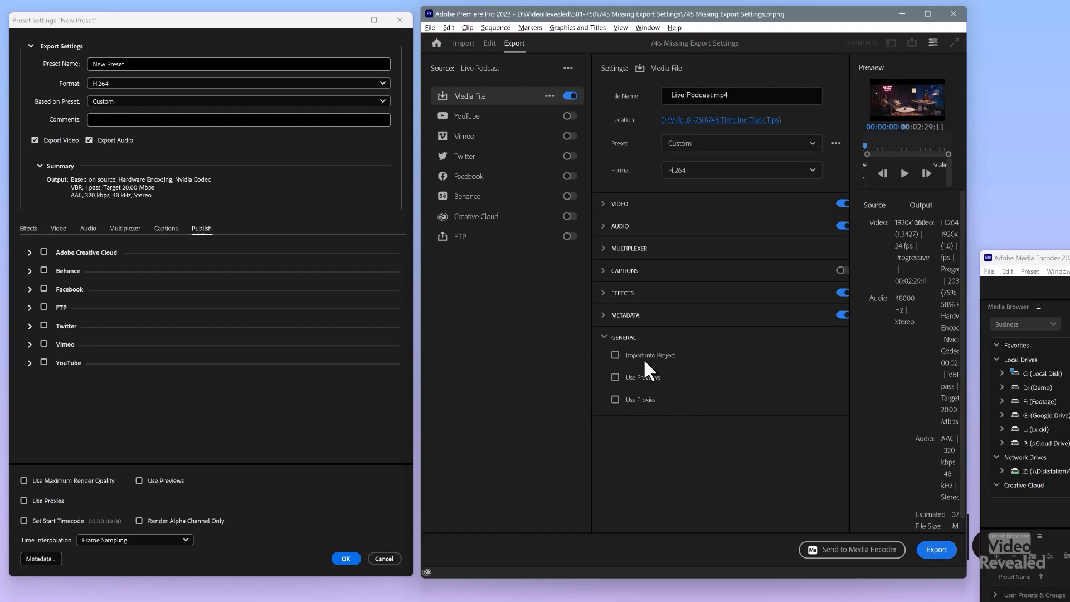
- Expand Premiere Pro's Metadata section and compare its metadata export dialog with the preset's, closing each dialog
click(604, 315)
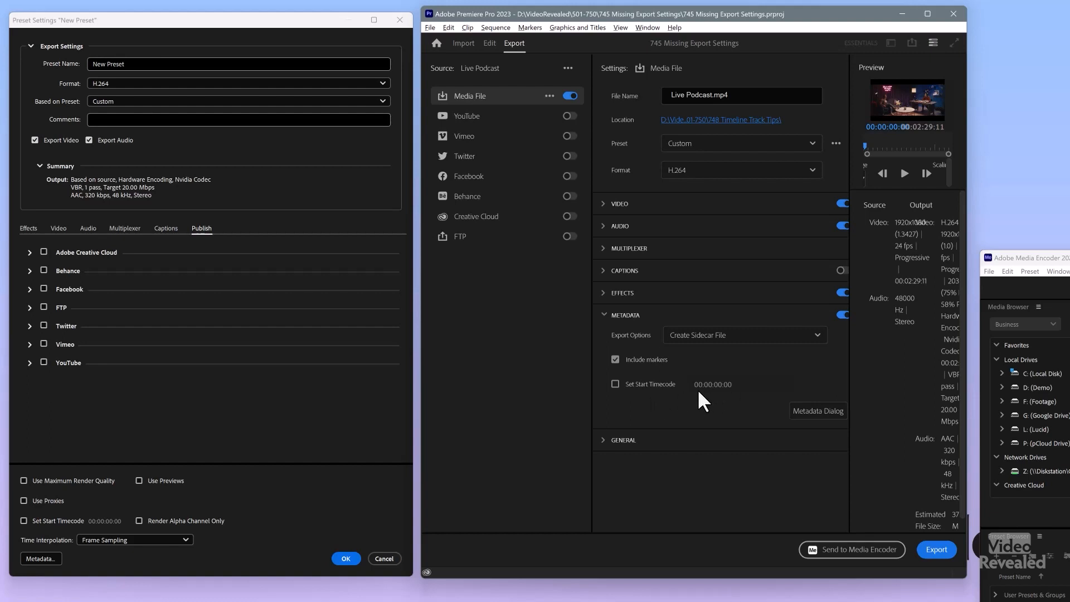
click(812, 413)
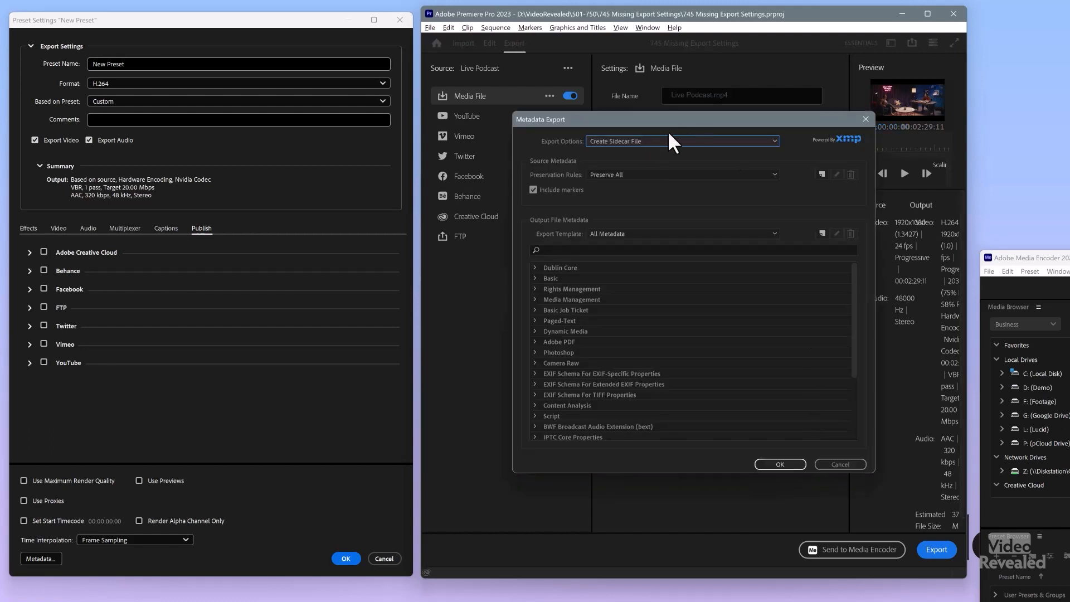
click(864, 117)
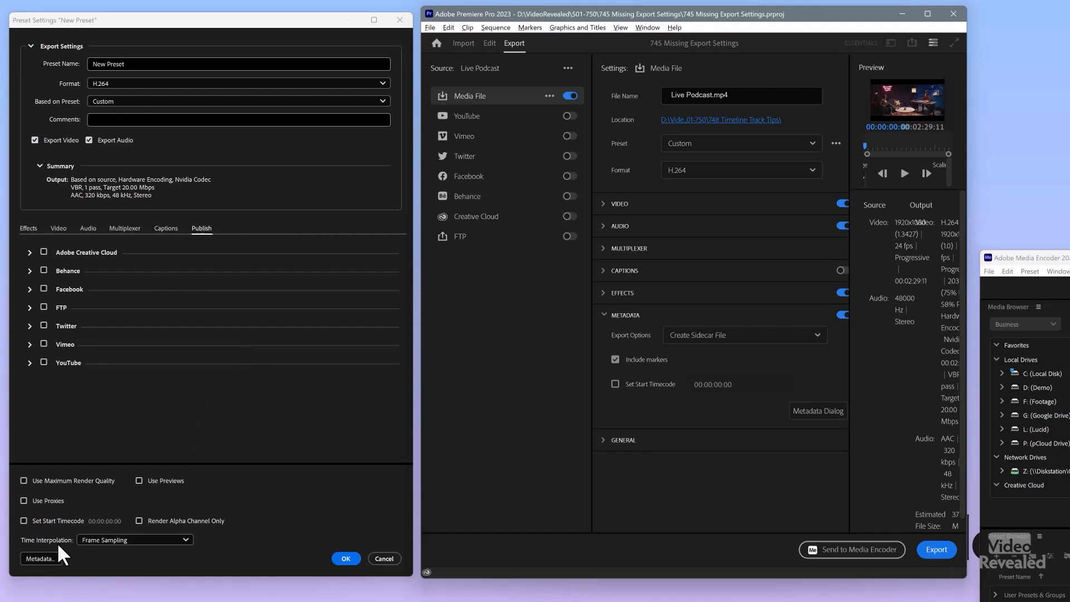
click(41, 558)
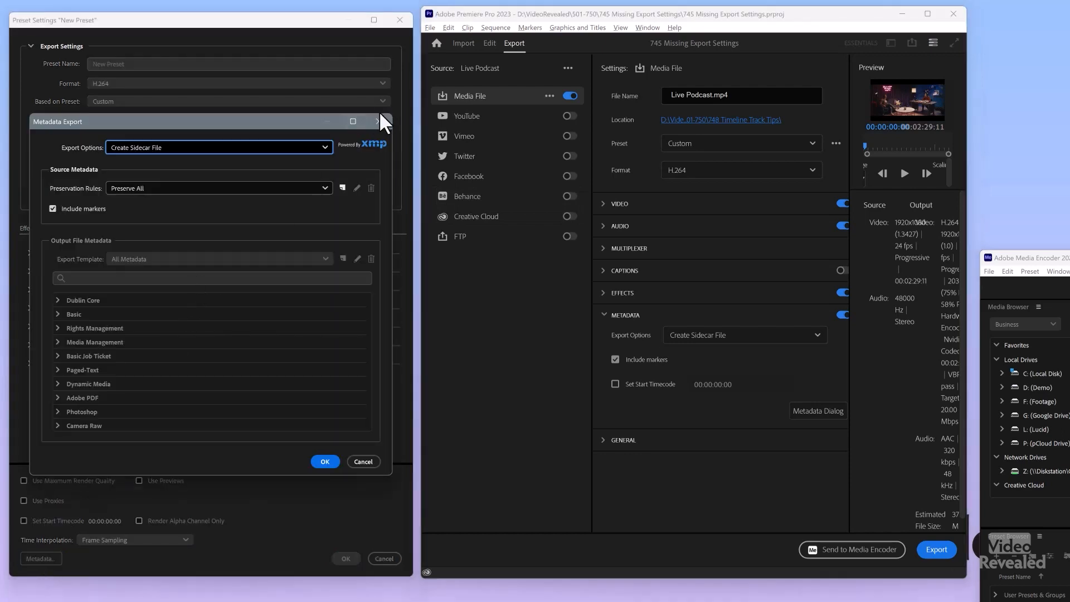
click(379, 117)
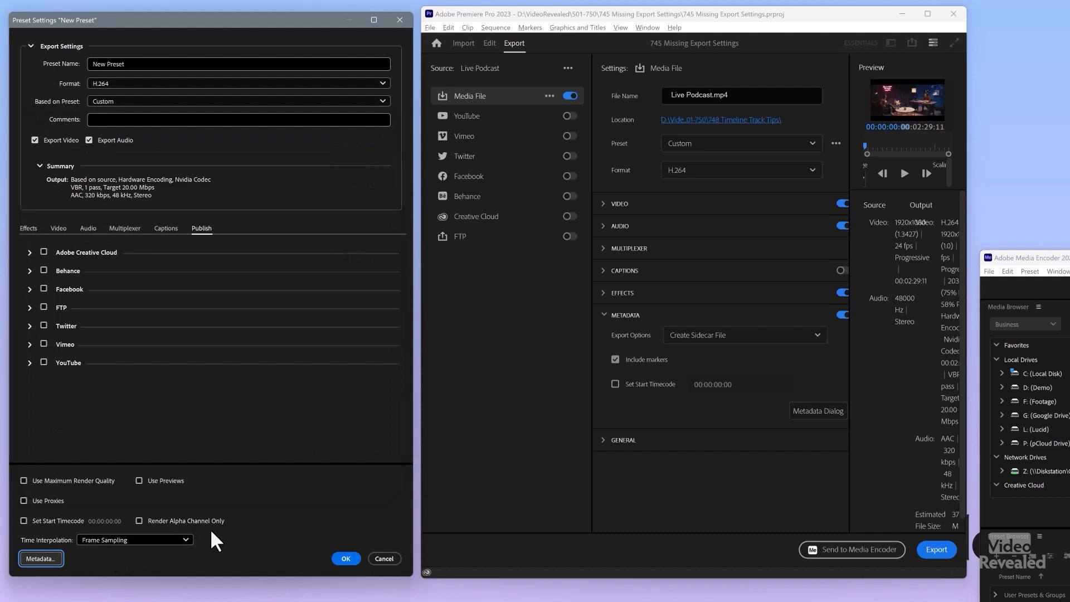
- Expand Premiere Pro's Video section and examine the extra basic options for render quality, alpha channel and time interpolation
click(603, 210)
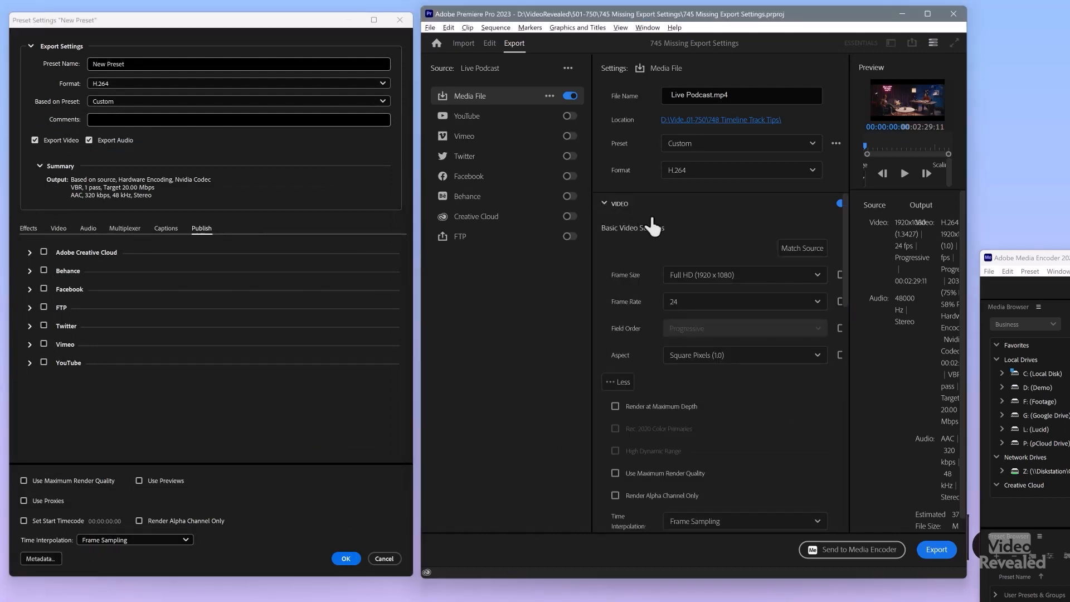
scroll(757, 225, down, 1)
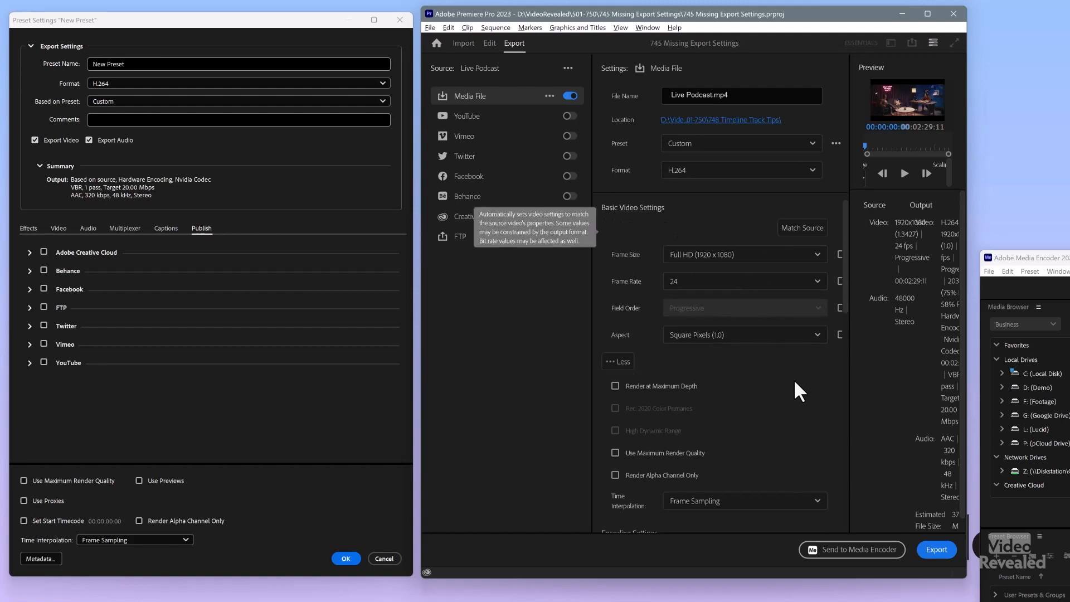
scroll(799, 378, down, 3)
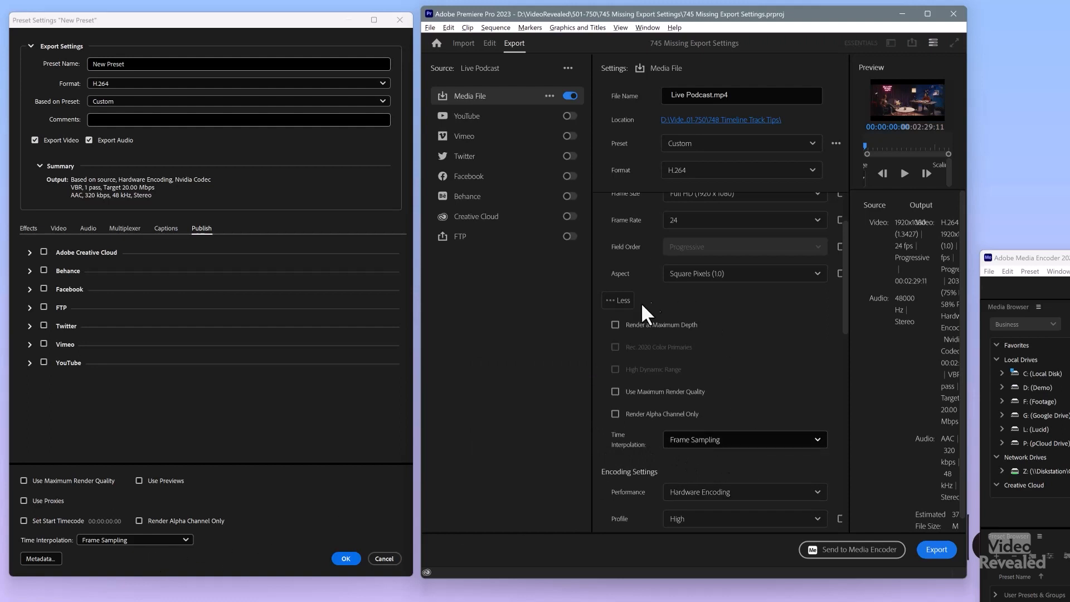
mouse_move(719, 368)
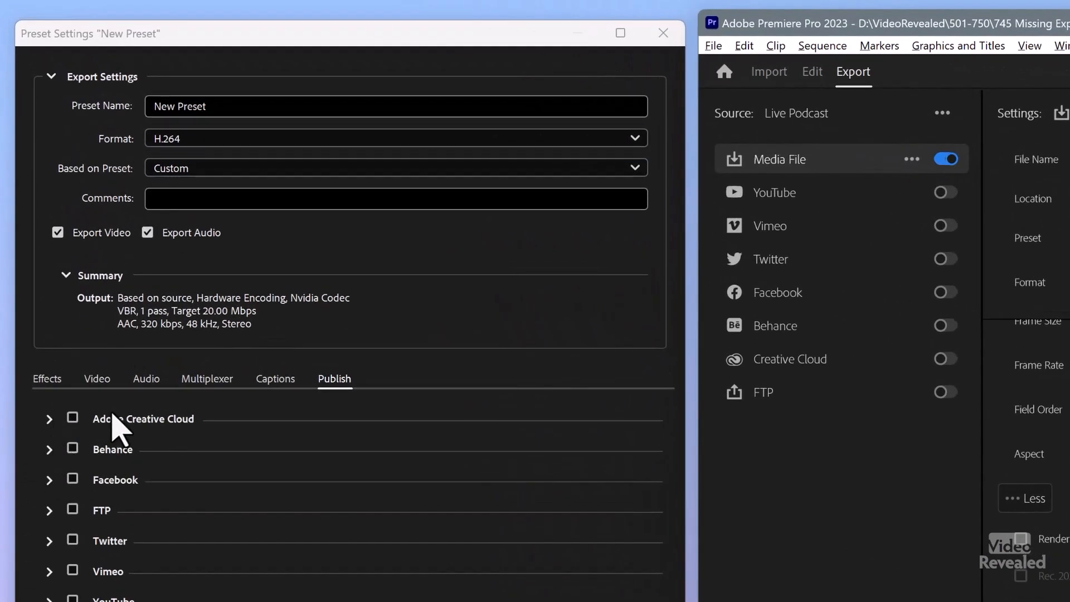
- Return to the preset's video settings, name the preset "My VBR Setting" and save it
click(103, 377)
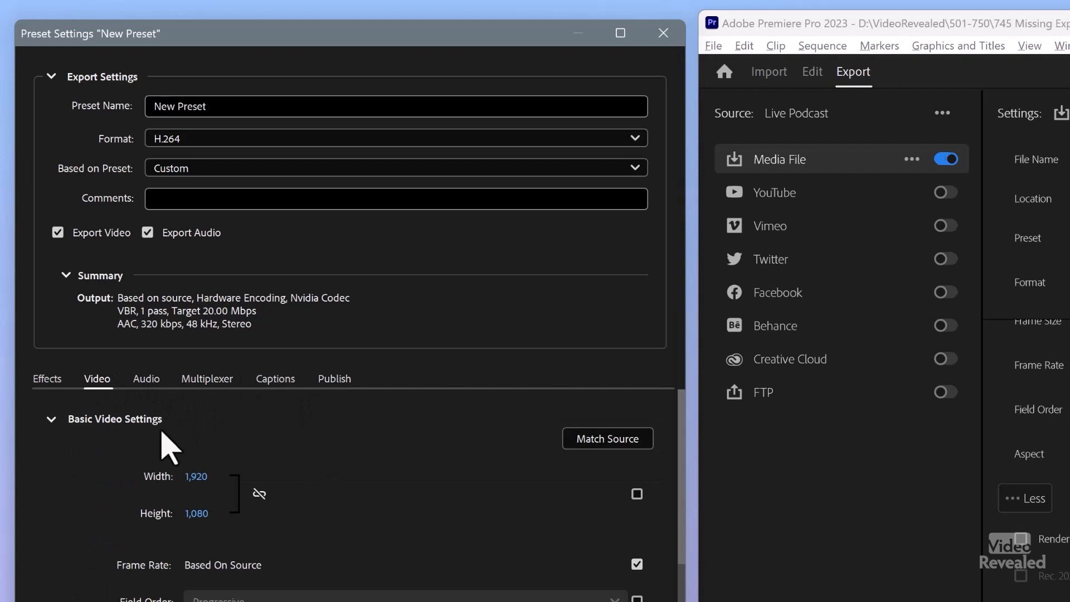
click(248, 106)
drag(248, 106, 106, 106)
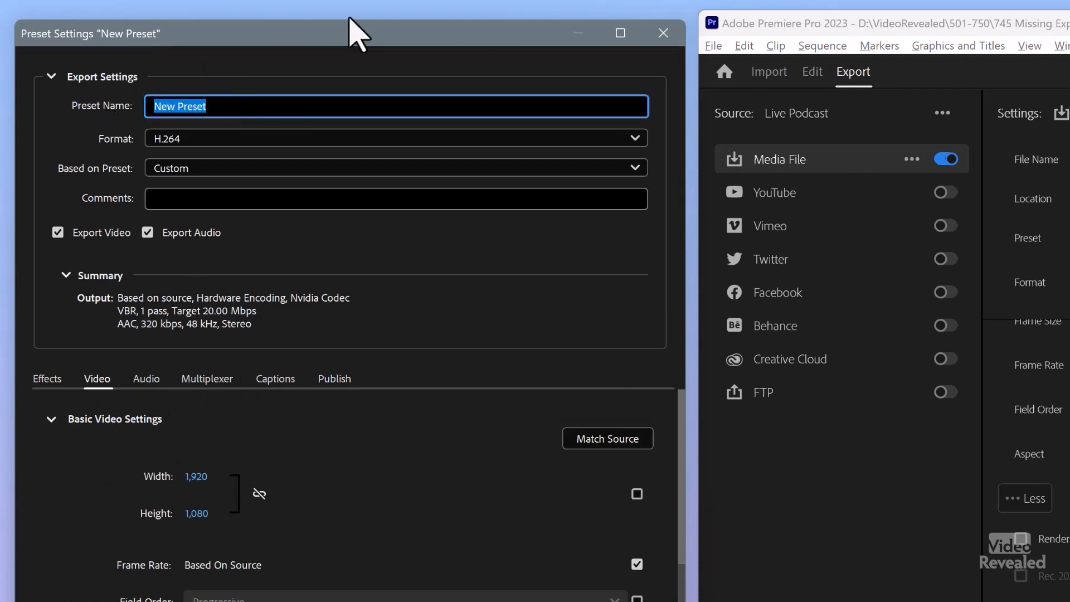
text(My V)
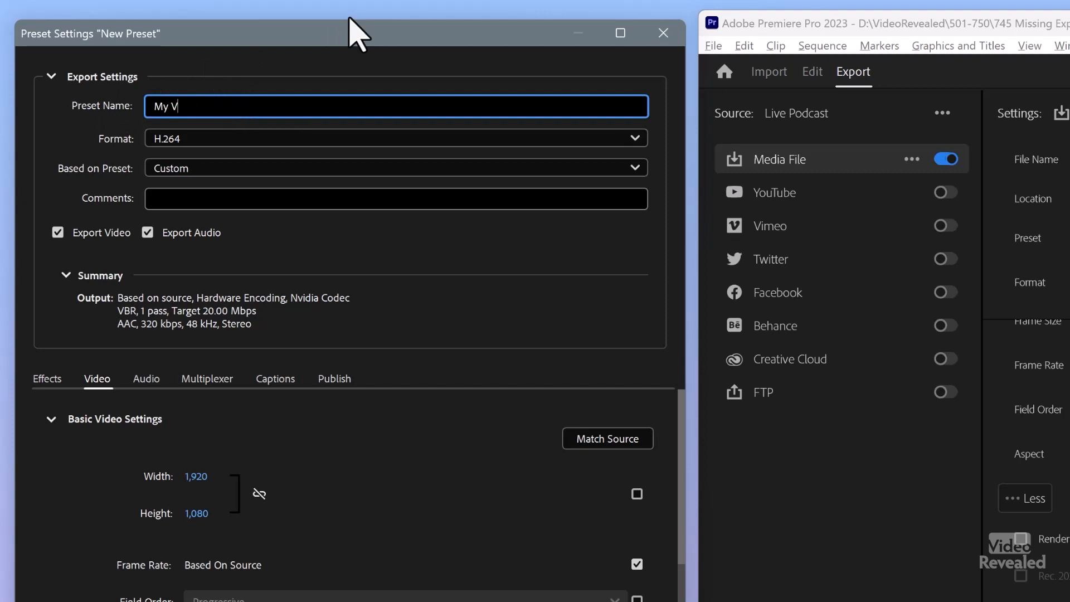
text(R)
key(BackSpace)
text(BR Setting)
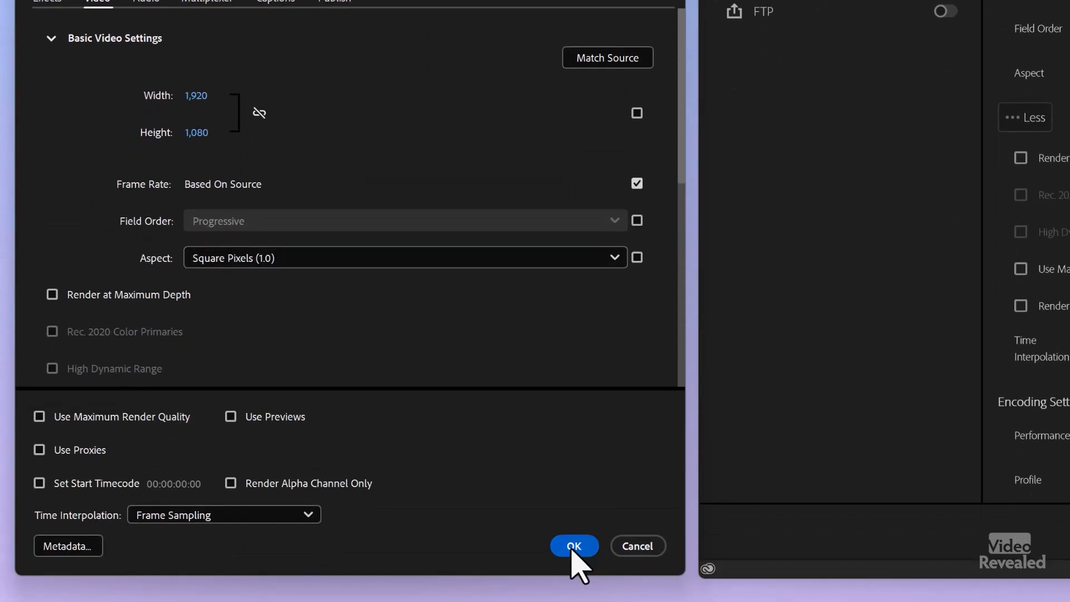
click(574, 546)
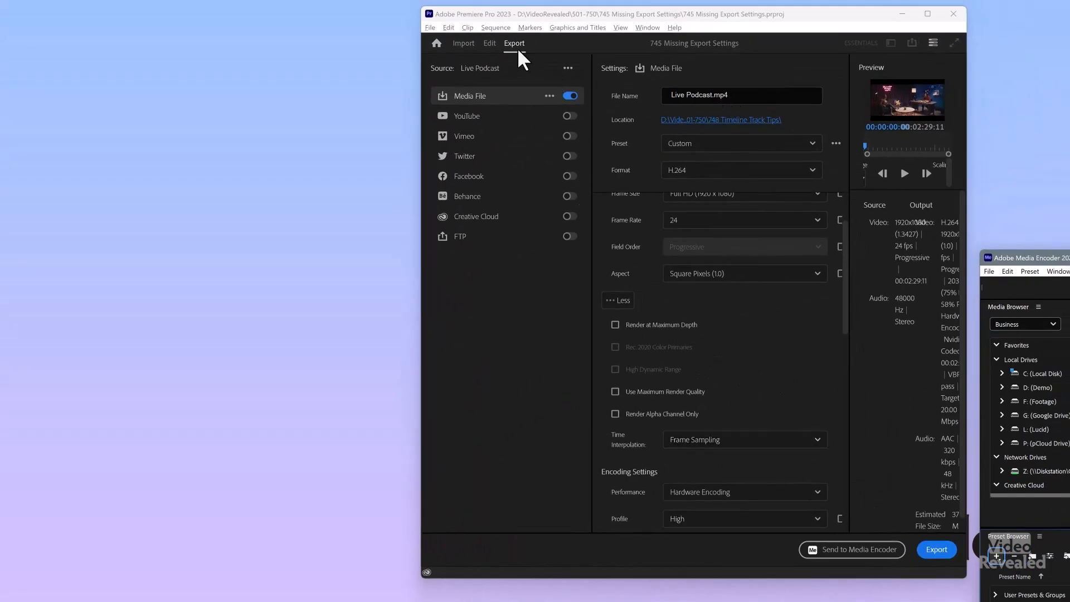
- Switch to Premiere Pro's Edit workspace, maximize the window and return to the Export workspace
click(490, 44)
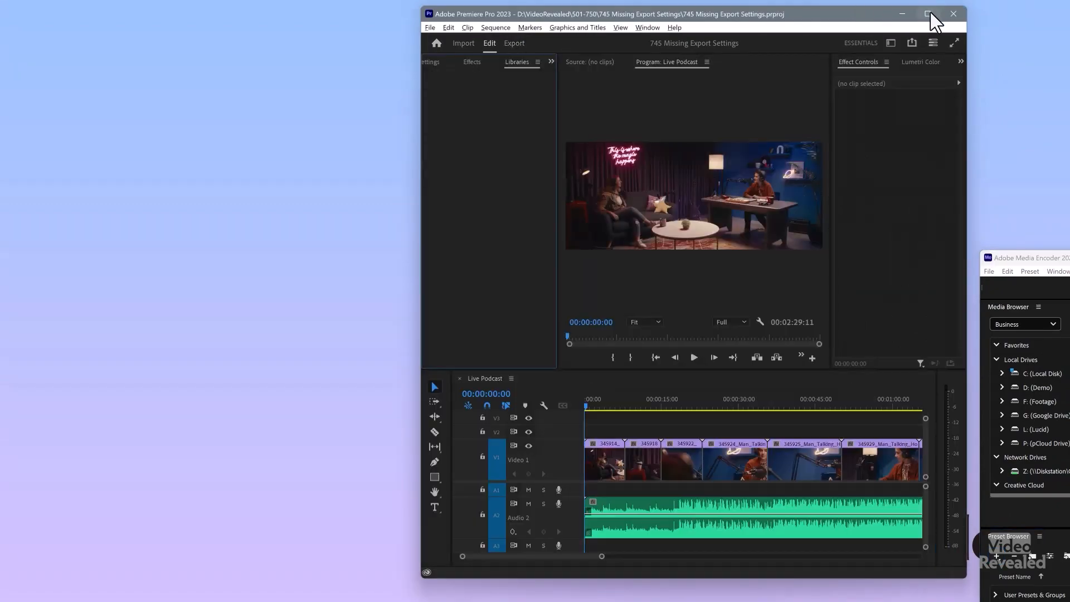
click(927, 14)
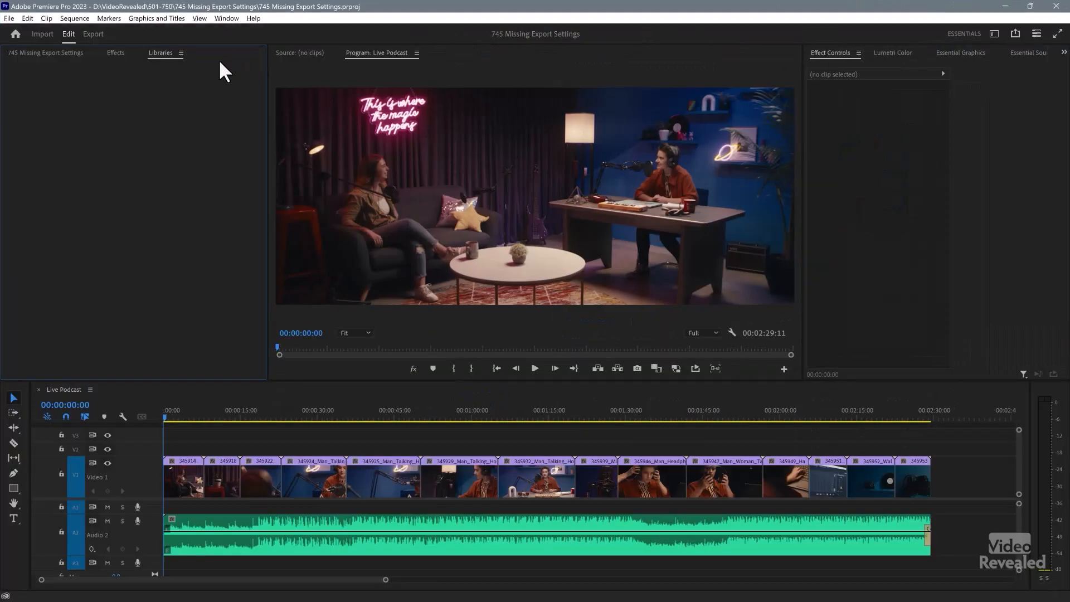
click(94, 33)
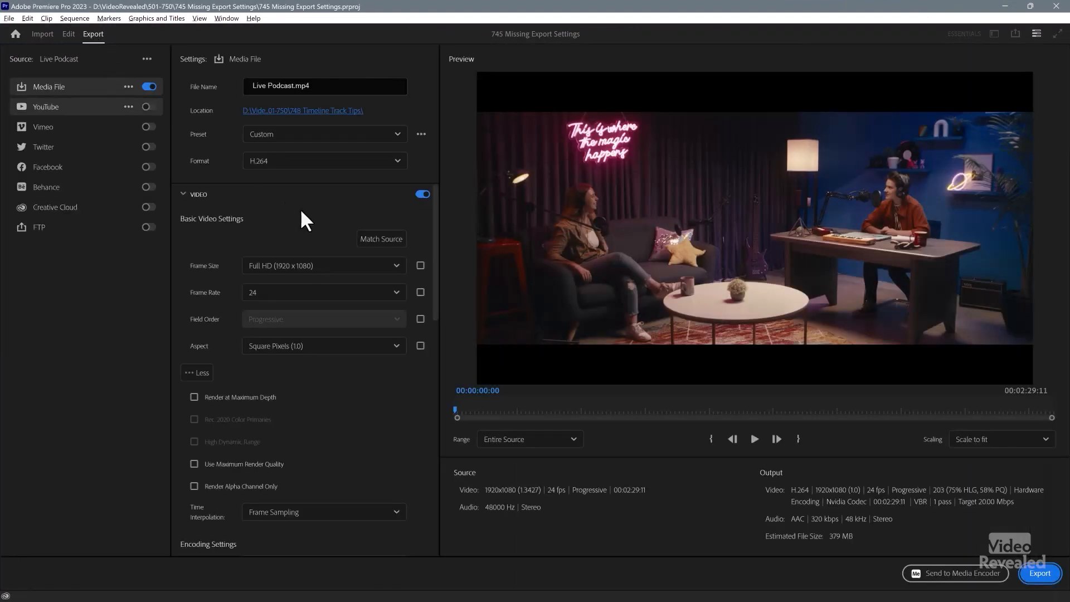
- Look through the available export presets for the media file and open the full Preset Manager
click(325, 138)
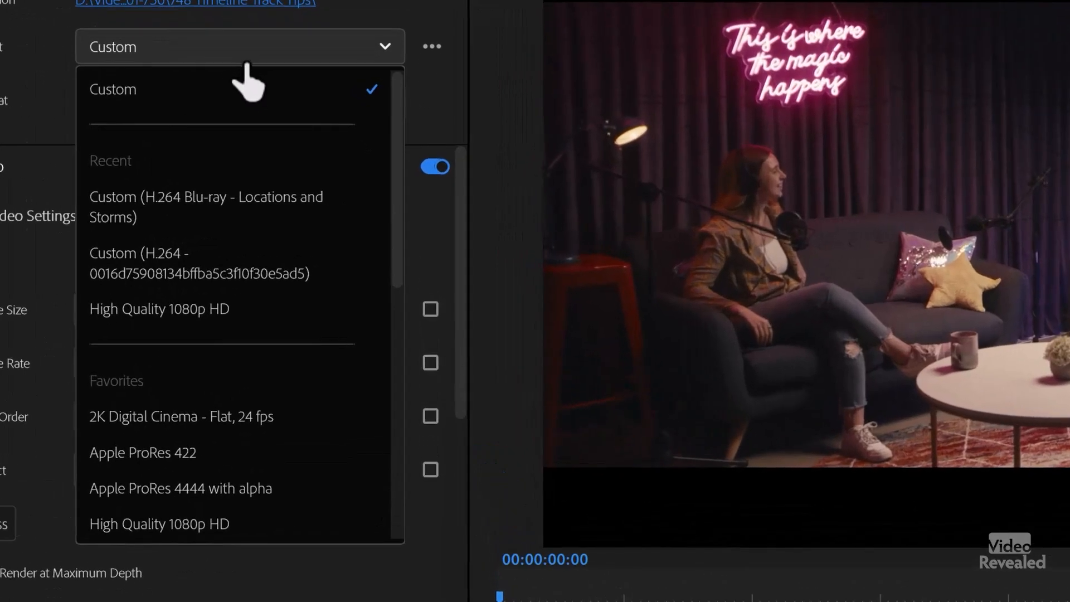
scroll(287, 501, down, 2)
scroll(292, 461, down, 5)
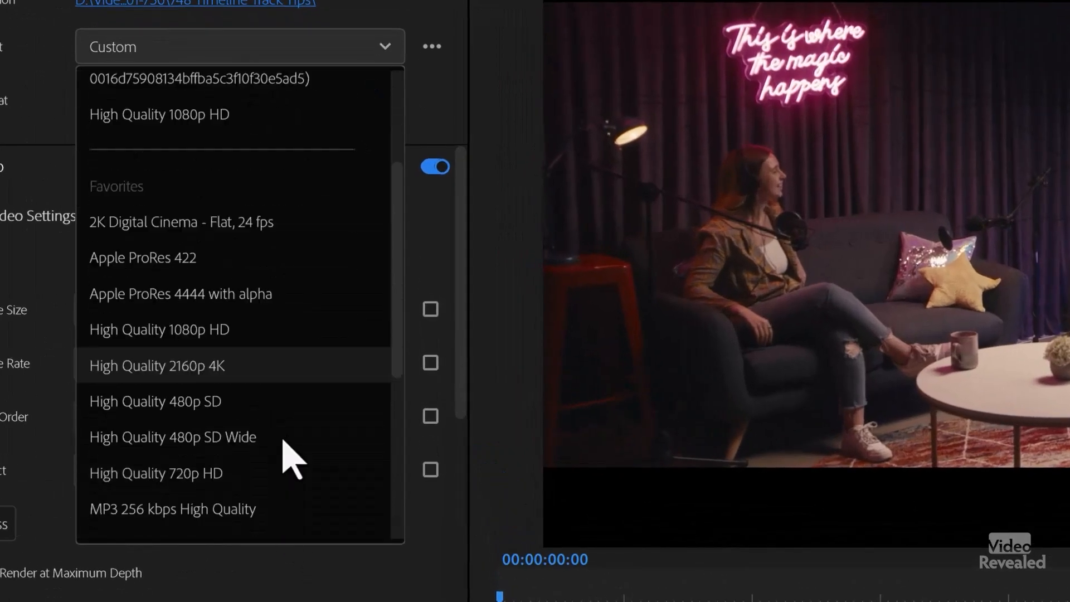
scroll(291, 468, down, 3)
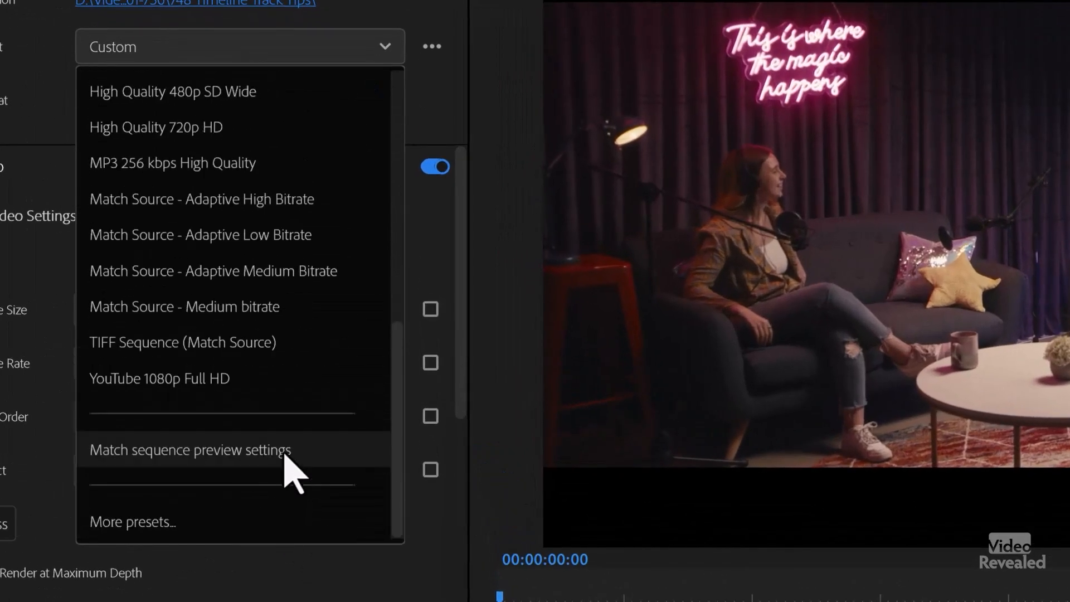
click(127, 531)
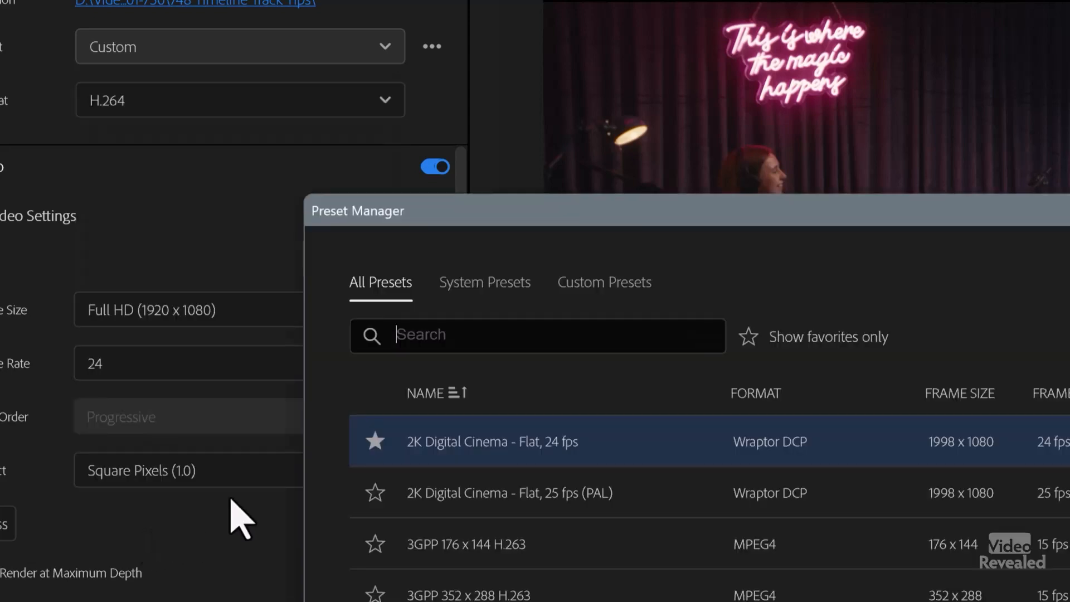
- Search the presets for "vbr", mark My VBR Setting as a favorite and apply it to the export
drag(604, 219, 301, 1)
text(vbr)
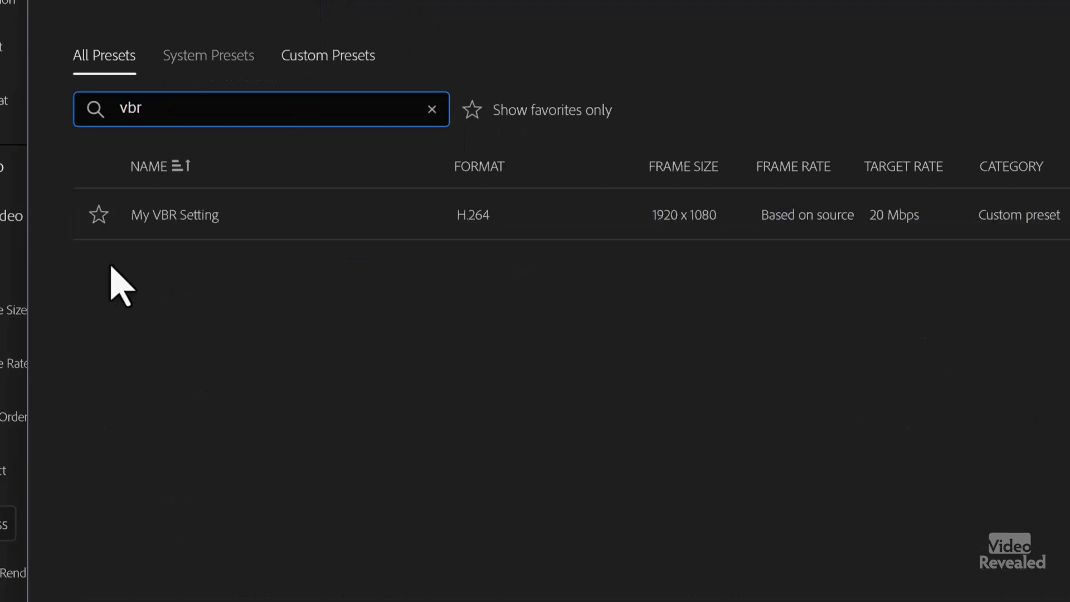
click(98, 214)
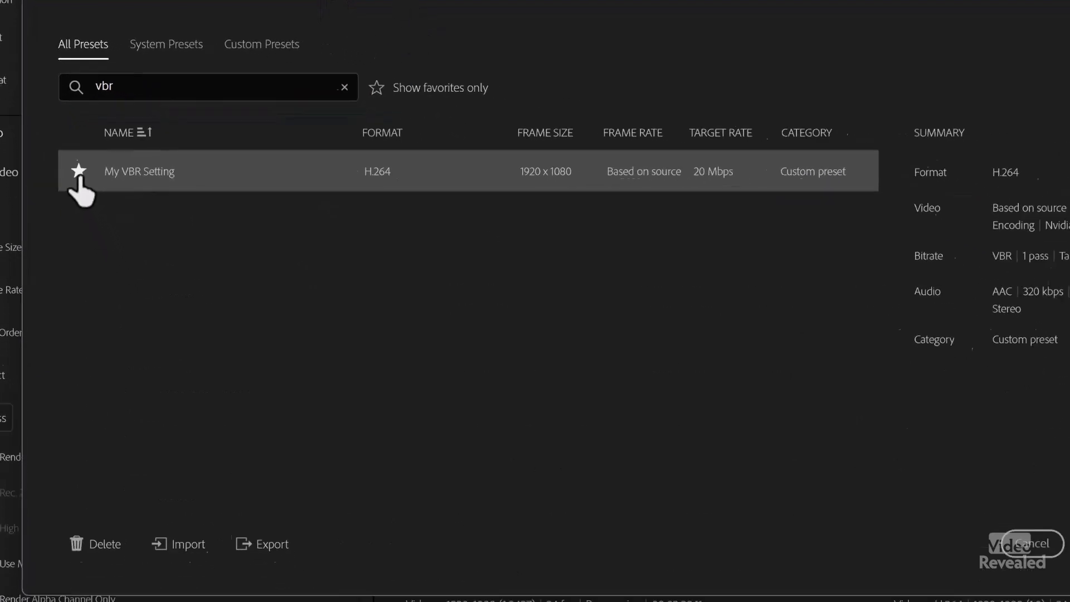
click(979, 482)
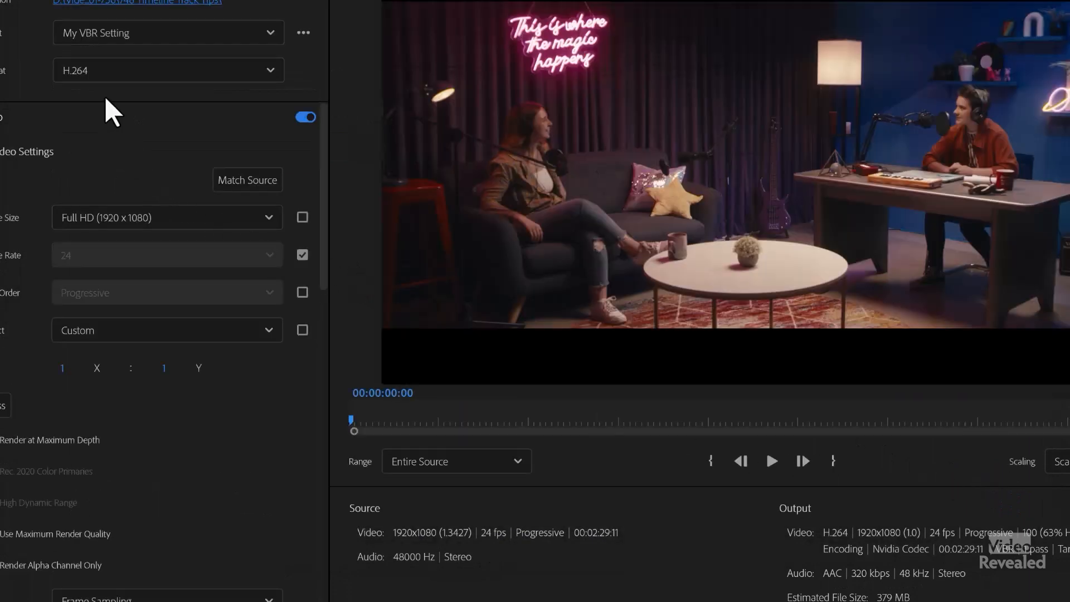
- Find My VBR Setting among the favorite export presets and select it for the media file
click(123, 35)
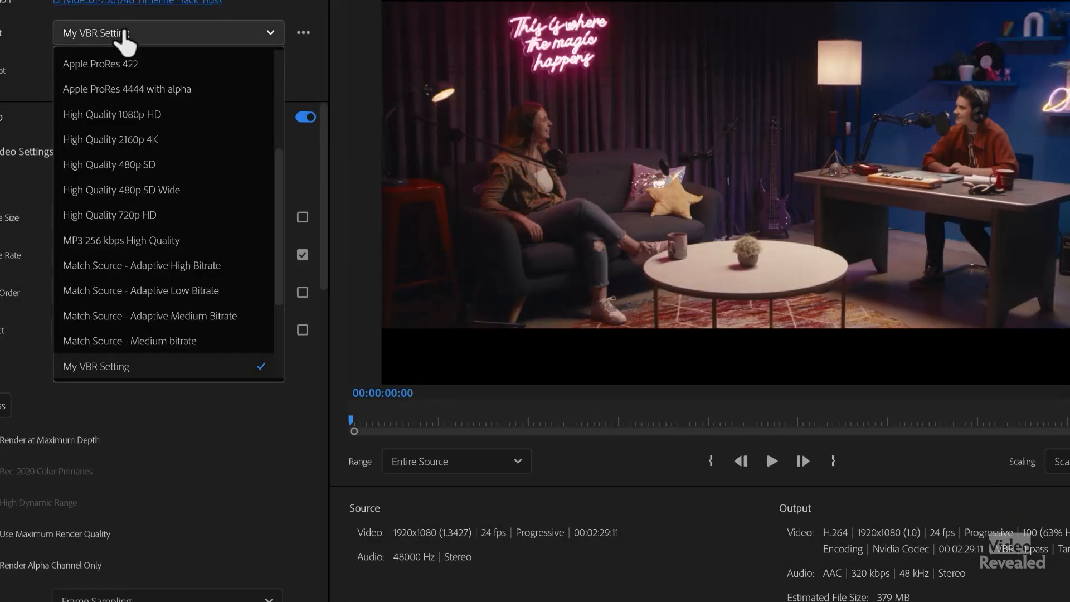
scroll(154, 178, down, 3)
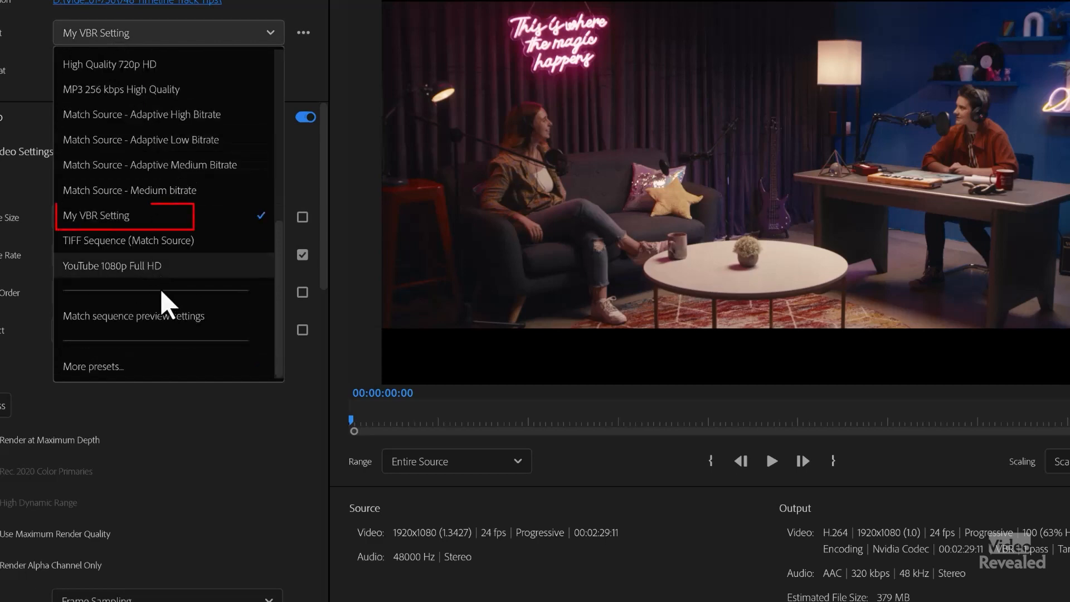
click(116, 219)
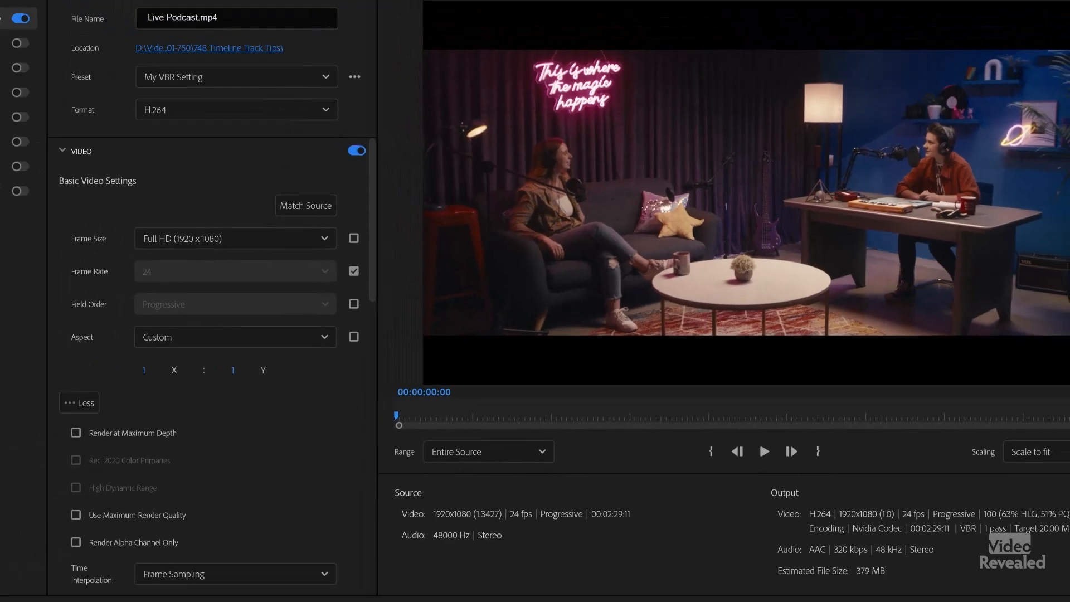